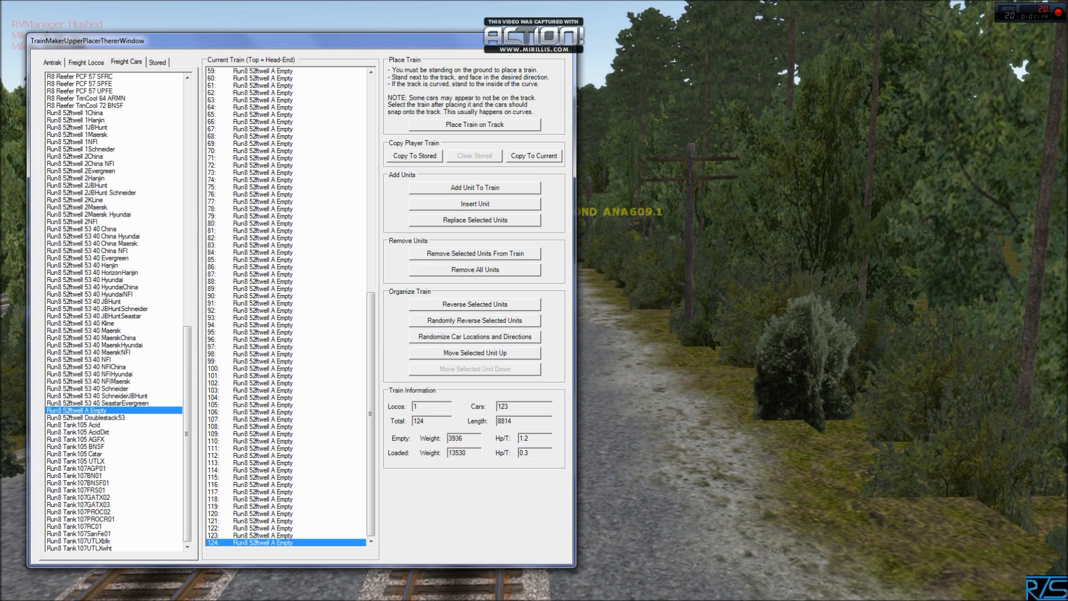
Remove the Run8 ES44DC CSX locomotive from the head end of the current train
{"action": "left_click_drag", "start_coordinate": [722, 431], "coordinate": [534, 301]}
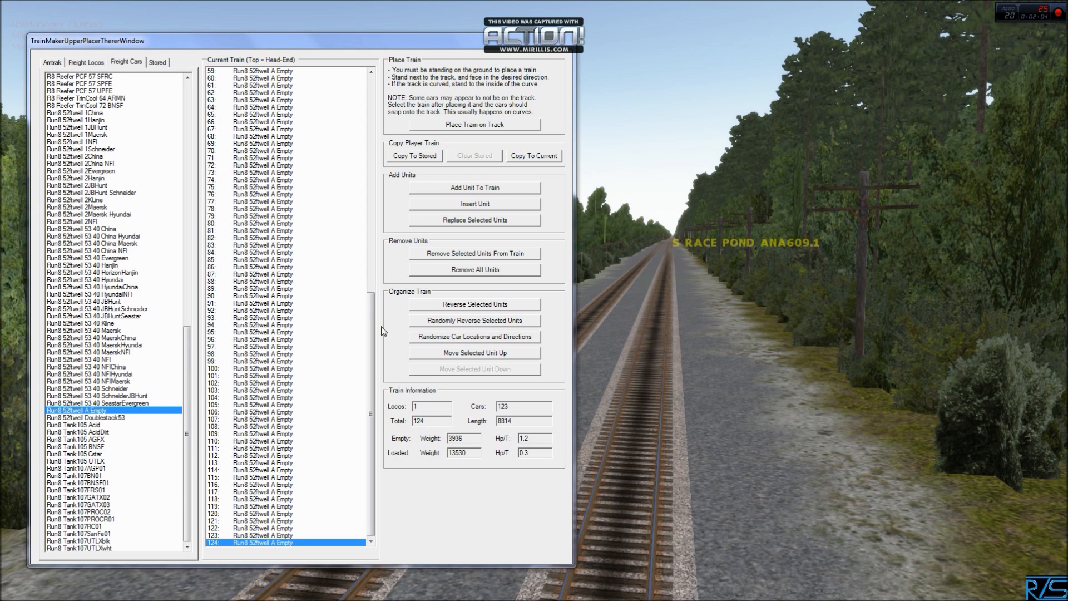
{"action": "left_click_drag", "start_coordinate": [372, 335], "coordinate": [376, 109]}
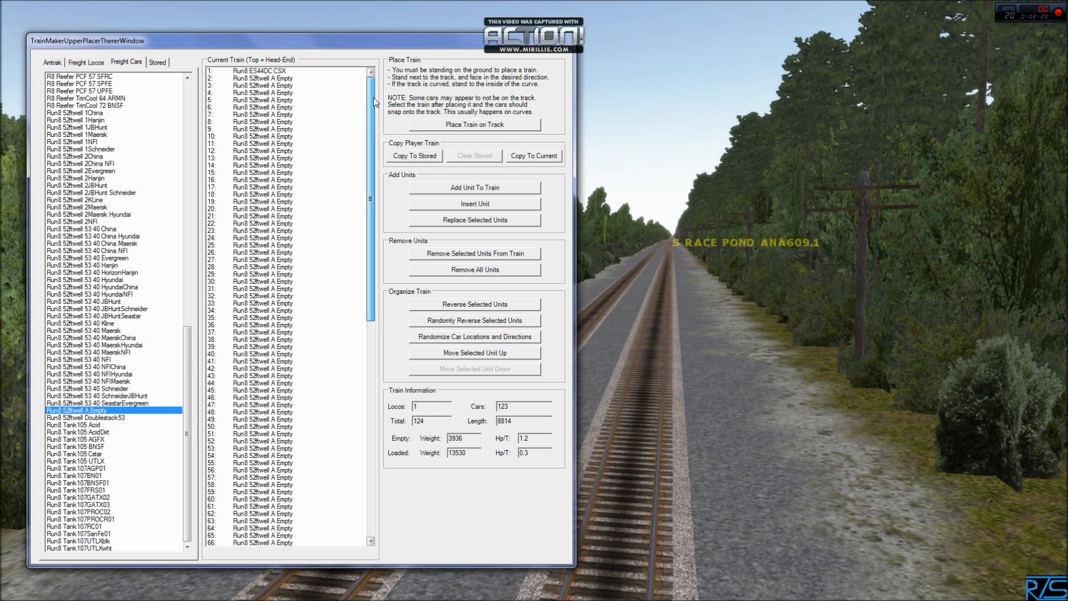
{"action": "left_click", "coordinate": [272, 72]}
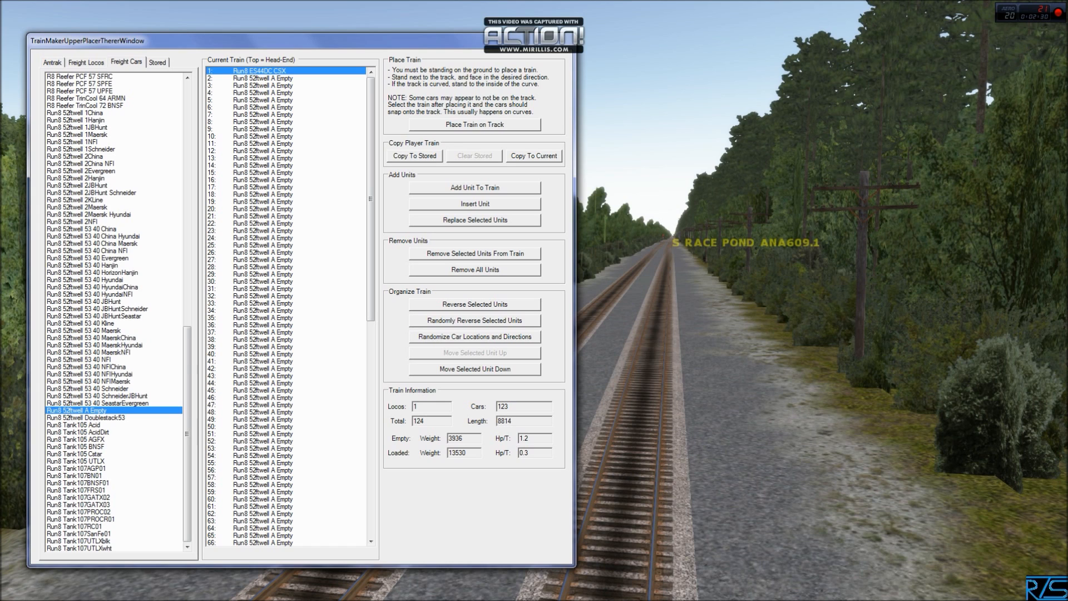
{"action": "left_click", "coordinate": [470, 255]}
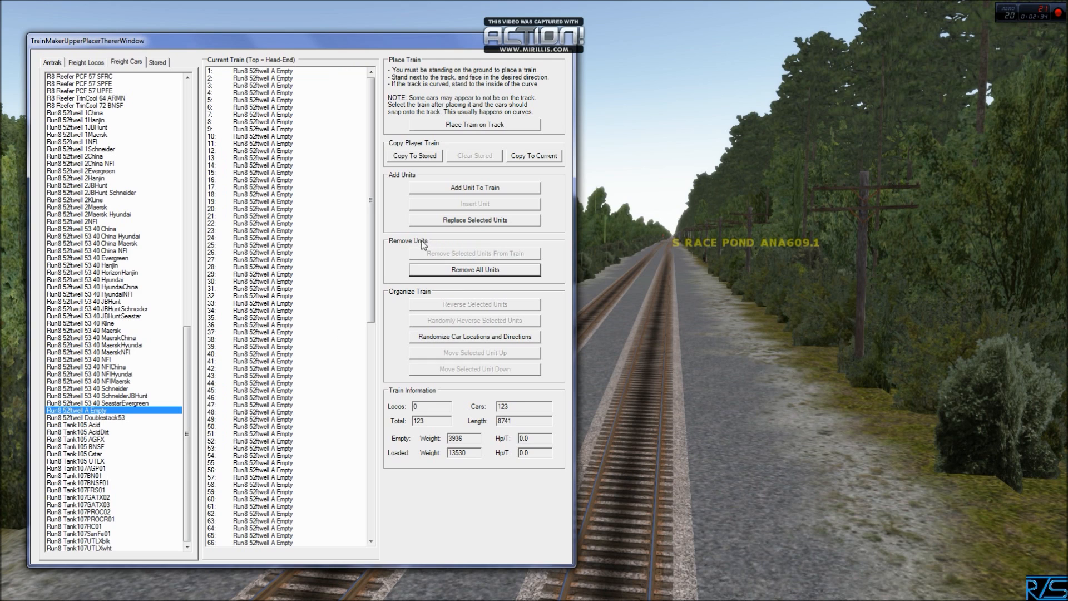
Add 29 more Run8 52ftwell A Empty cars to the end of the train, making 152 cars
{"action": "left_click_drag", "start_coordinate": [371, 252], "coordinate": [365, 509]}
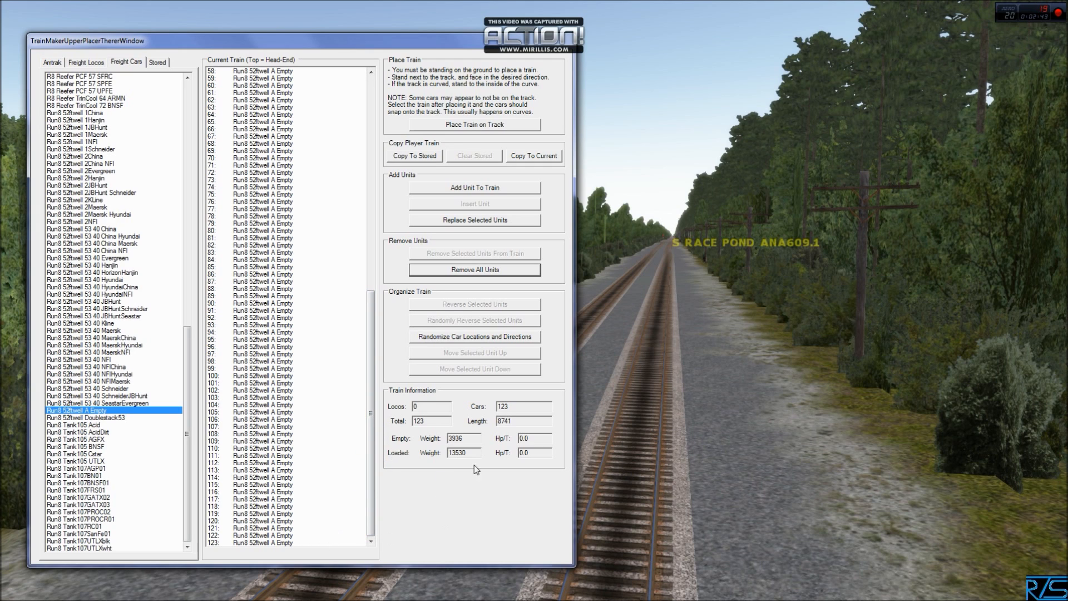
{"action": "double_click", "coordinate": [112, 410]}
{"action": "double_click", "coordinate": [112, 411]}
{"action": "double_click", "coordinate": [112, 410]}
{"action": "double_click", "coordinate": [111, 411]}
{"action": "double_click", "coordinate": [111, 410]}
{"action": "double_click", "coordinate": [112, 410]}
{"action": "double_click", "coordinate": [112, 410]}
{"action": "double_click", "coordinate": [112, 411]}
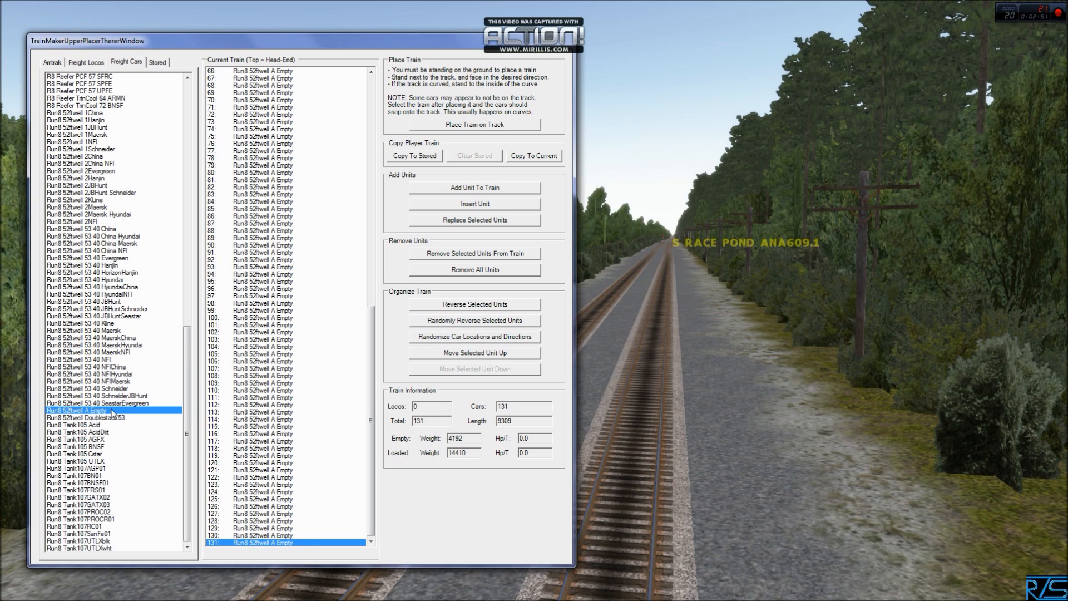
{"action": "double_click", "coordinate": [112, 410]}
{"action": "double_click", "coordinate": [112, 410]}
{"action": "double_click", "coordinate": [112, 410]}
{"action": "double_click", "coordinate": [112, 410]}
{"action": "double_click", "coordinate": [112, 410]}
{"action": "double_click", "coordinate": [111, 410]}
{"action": "double_click", "coordinate": [111, 410]}
{"action": "double_click", "coordinate": [112, 410]}
{"action": "double_click", "coordinate": [112, 410]}
{"action": "double_click", "coordinate": [111, 410]}
{"action": "double_click", "coordinate": [112, 410]}
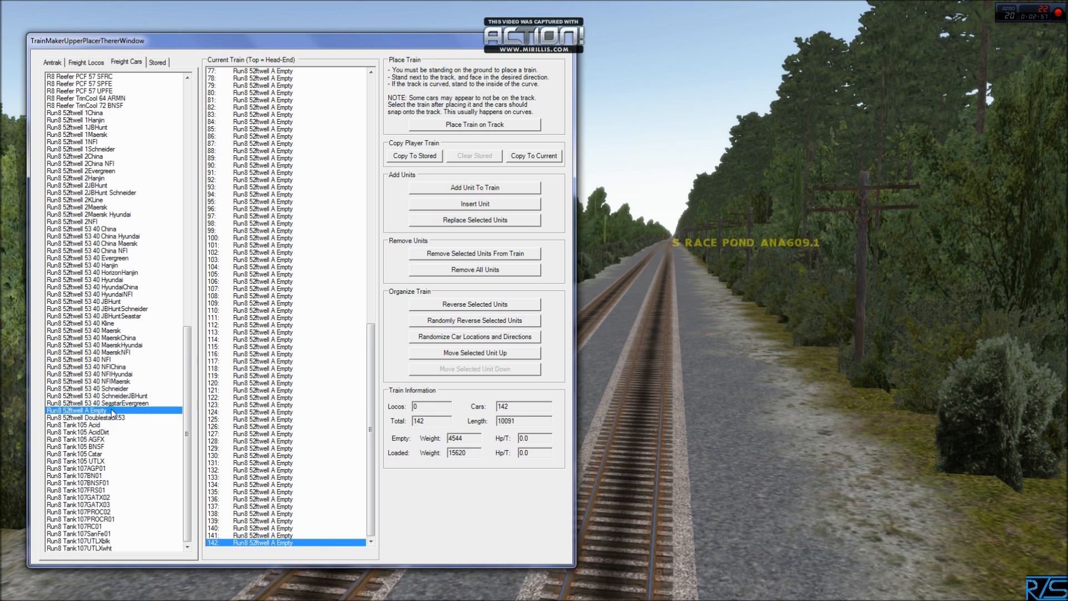
{"action": "double_click", "coordinate": [112, 410]}
{"action": "double_click", "coordinate": [111, 410]}
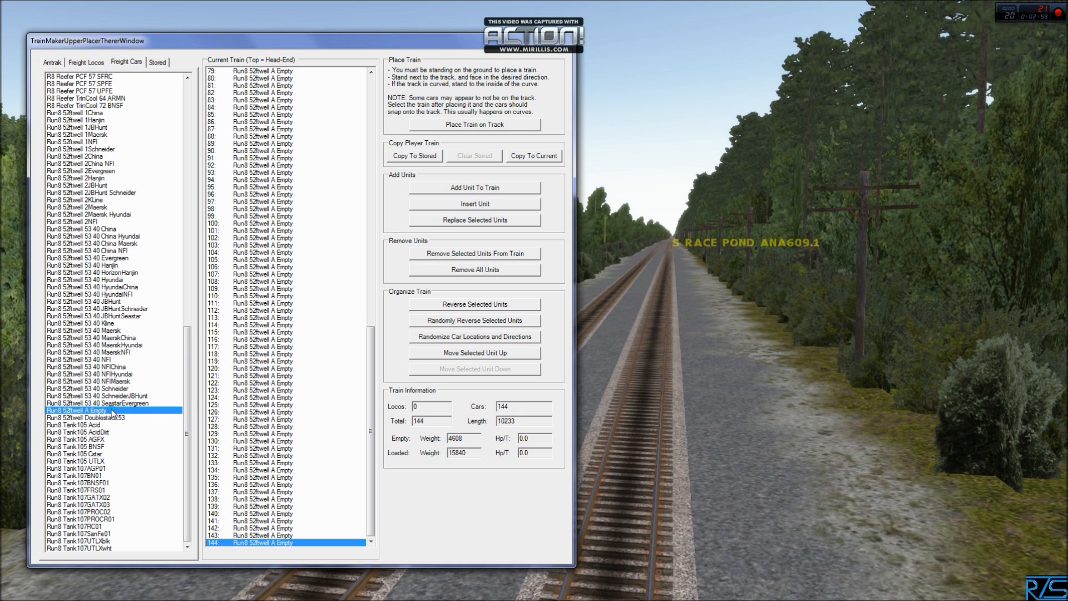
{"action": "double_click", "coordinate": [112, 410]}
{"action": "double_click", "coordinate": [112, 410]}
{"action": "double_click", "coordinate": [111, 411]}
{"action": "double_click", "coordinate": [112, 410]}
{"action": "double_click", "coordinate": [111, 410]}
{"action": "double_click", "coordinate": [112, 410]}
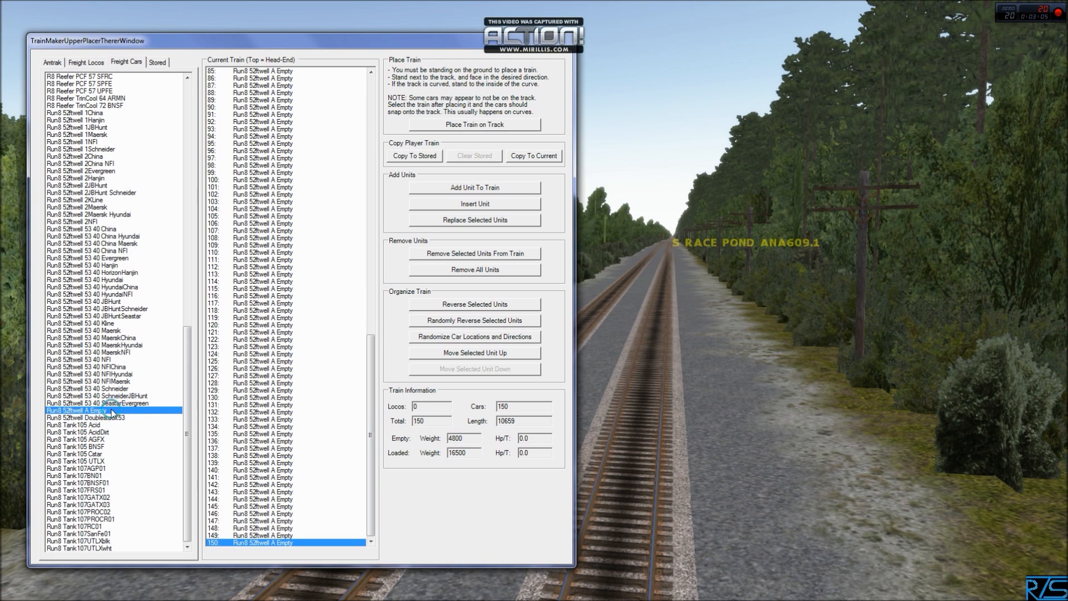
{"action": "double_click", "coordinate": [112, 411]}
{"action": "double_click", "coordinate": [112, 410]}
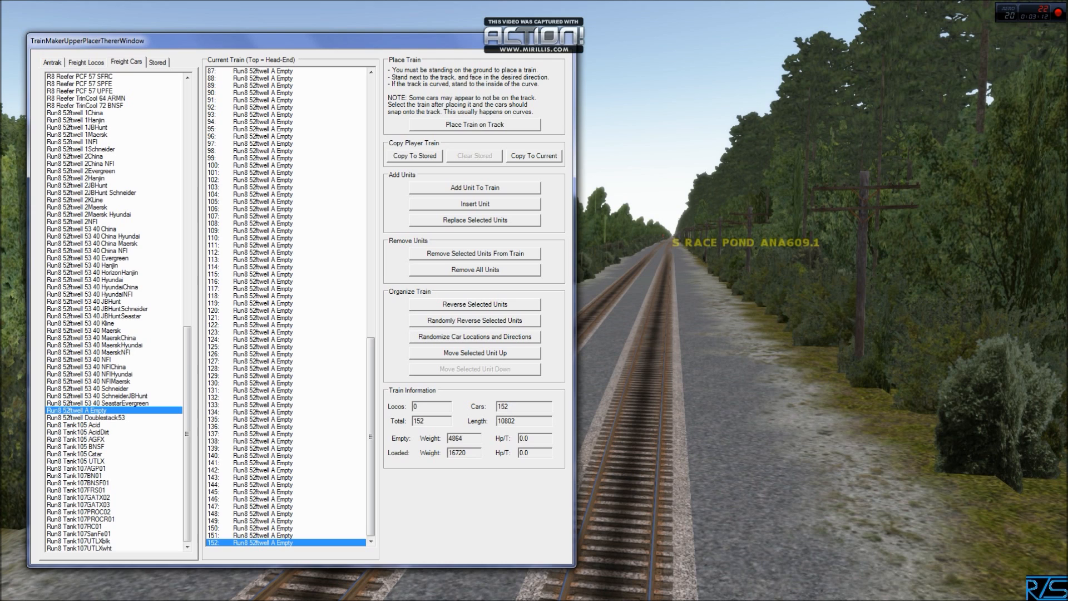
Fly along the line towards S RACE POND ANA609.1 and get down to ground level on the track
{"action": "right_click", "coordinate": [815, 376]}
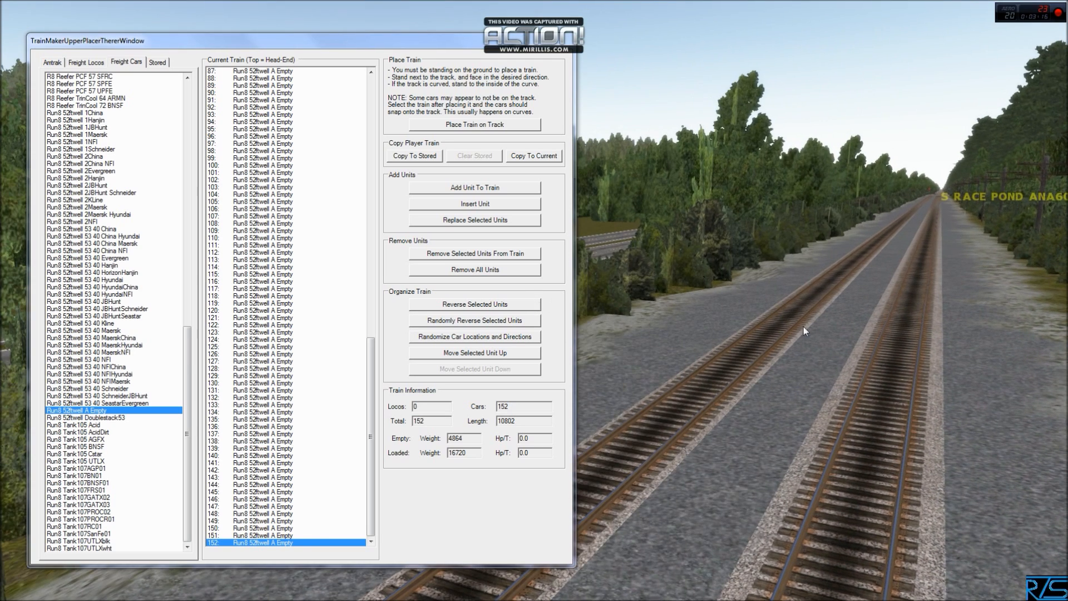
{"action": "right_click", "coordinate": [803, 326]}
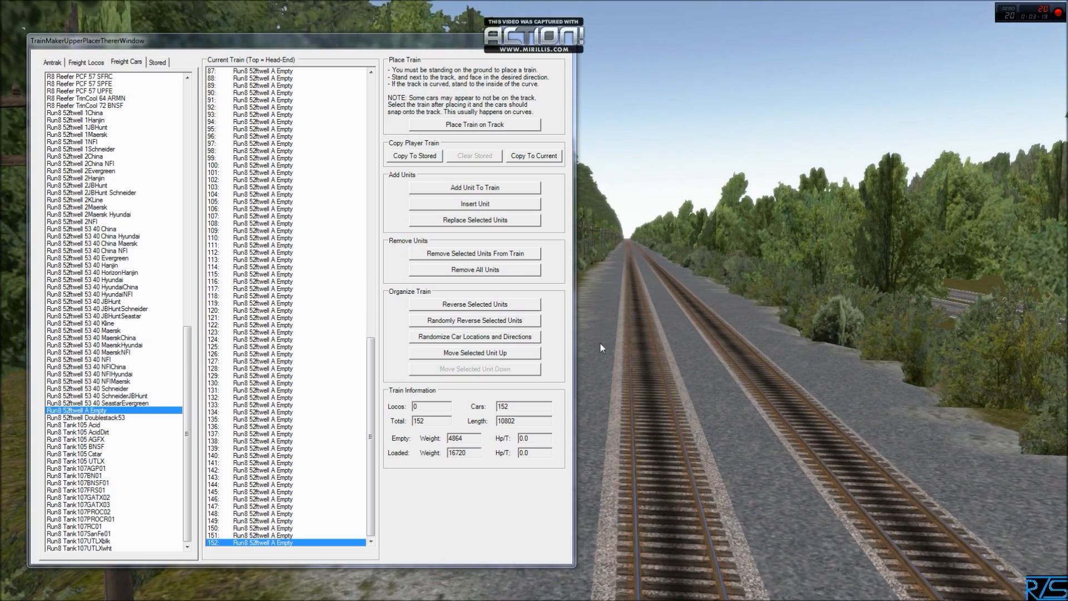
{"action": "right_click", "coordinate": [602, 344]}
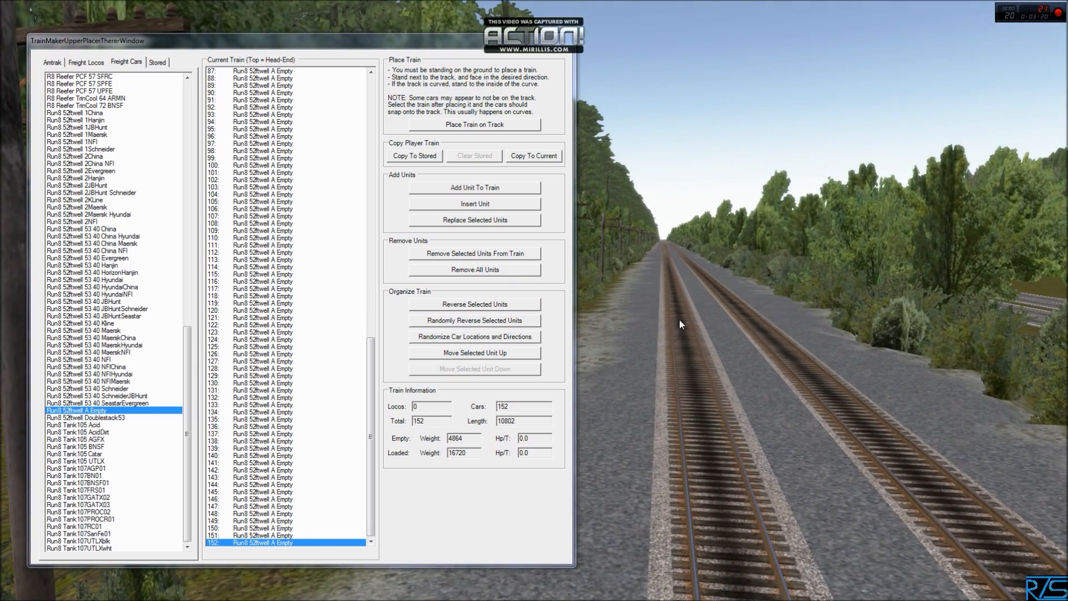
{"action": "right_click", "coordinate": [723, 322]}
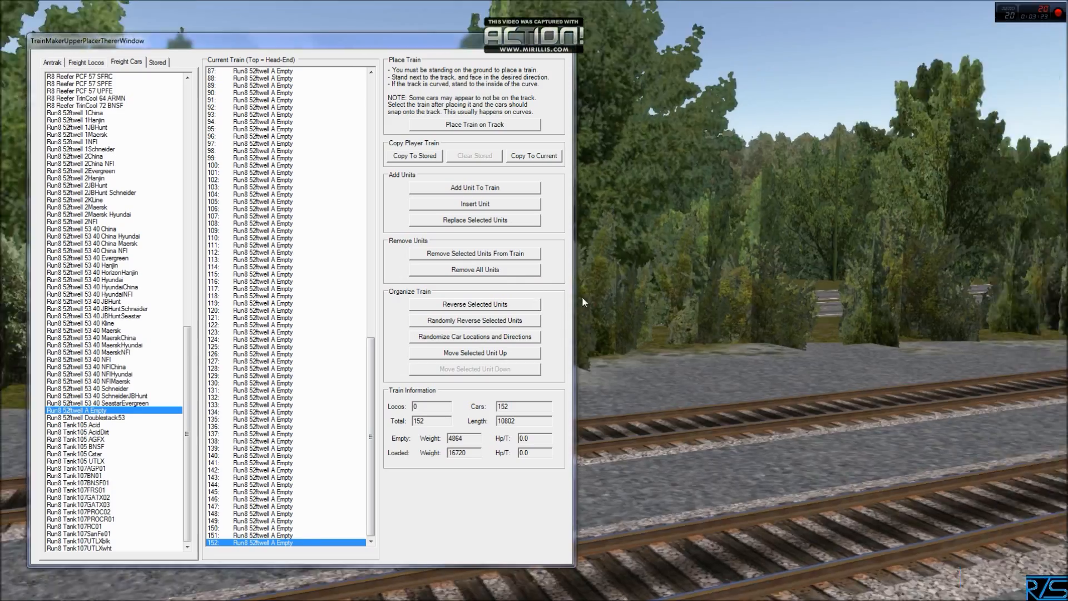
{"action": "right_click", "coordinate": [582, 298]}
{"action": "key", "text": "Up"}
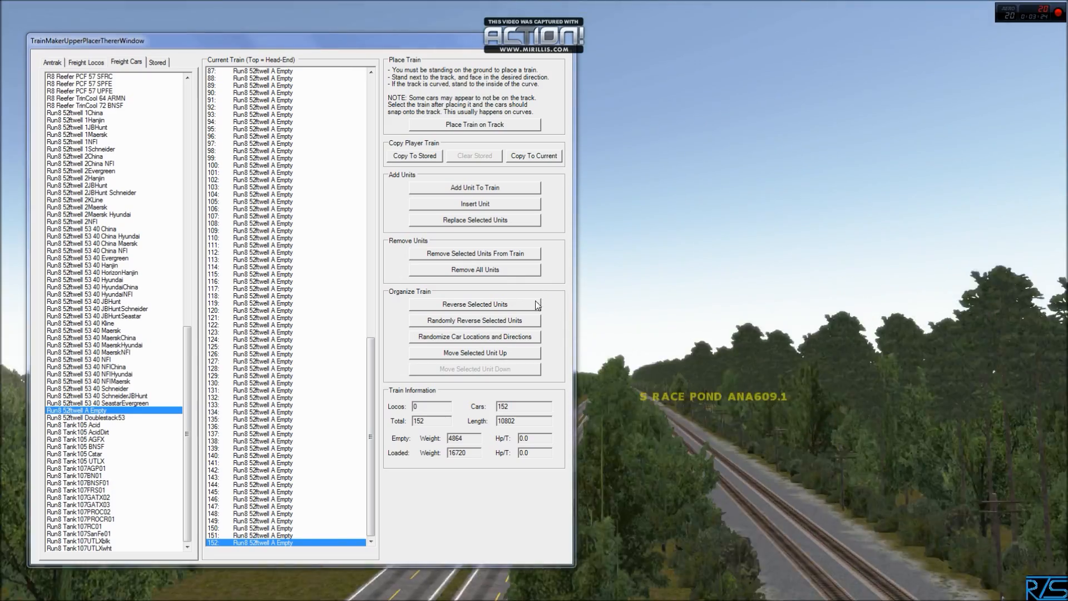
{"action": "key", "text": "Up"}
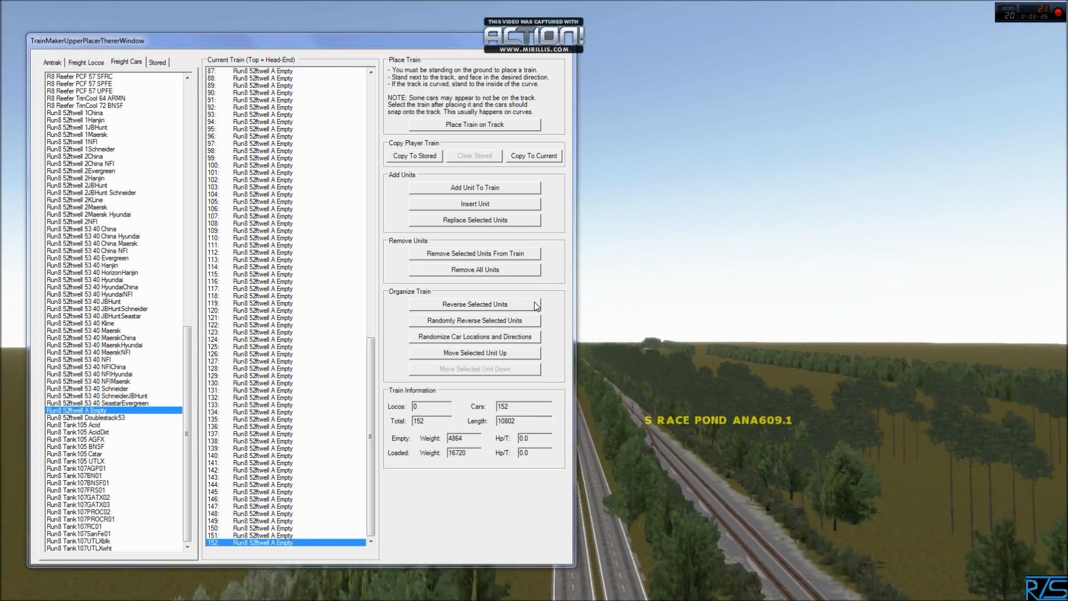
{"action": "key", "text": "Up"}
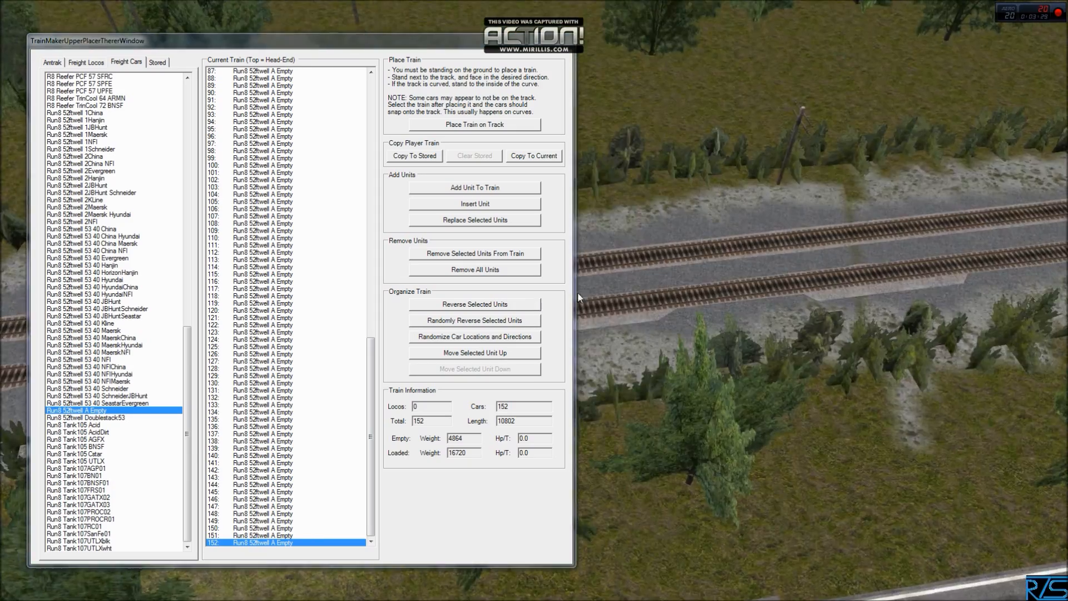
{"action": "left_click_drag", "start_coordinate": [579, 297], "coordinate": [523, 299]}
{"action": "mouse_move", "coordinate": [534, 300]}
{"action": "left_mouse_down"}
{"action": "mouse_move", "coordinate": [476, 301]}
{"action": "mouse_move", "coordinate": [535, 300]}
{"action": "left_mouse_up"}
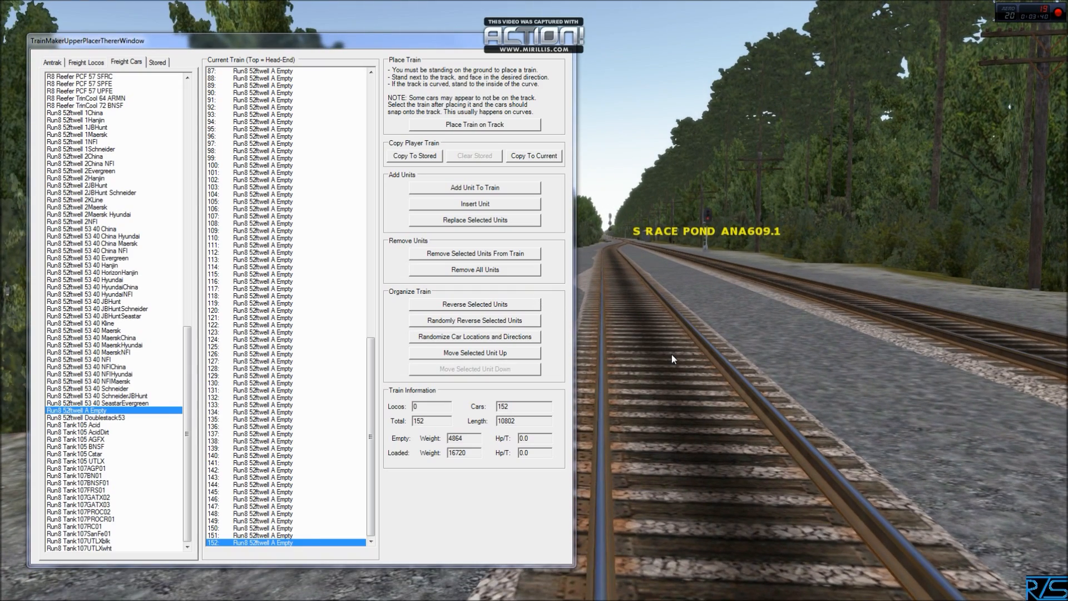
Advance along the track past the trackside signal, facing S RACE POND ANA609.1, and place the train on the track
{"action": "key", "text": "Up"}
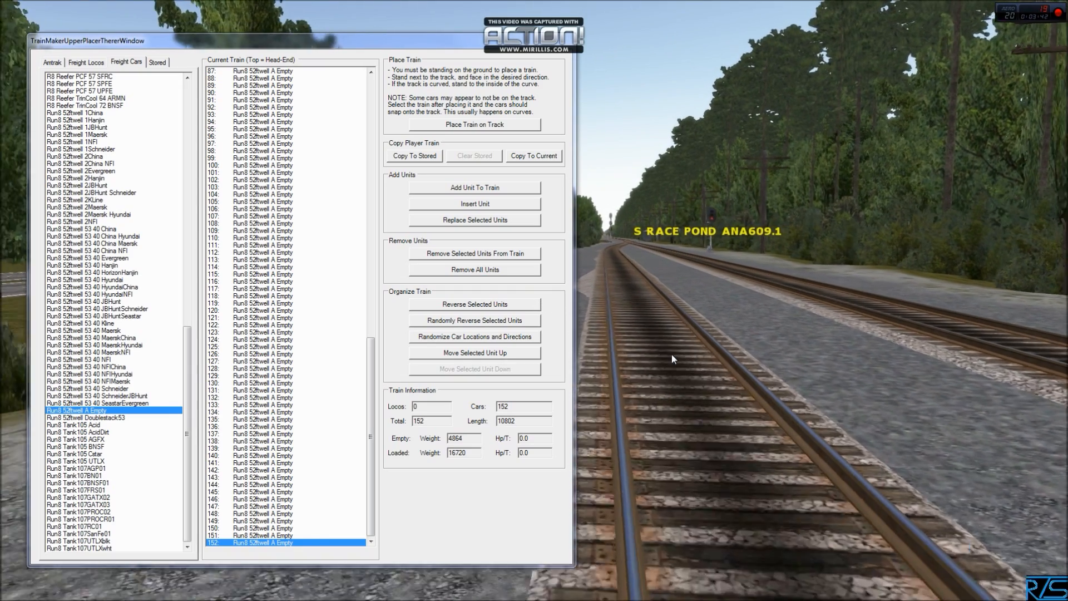
{"action": "key", "text": "Up"}
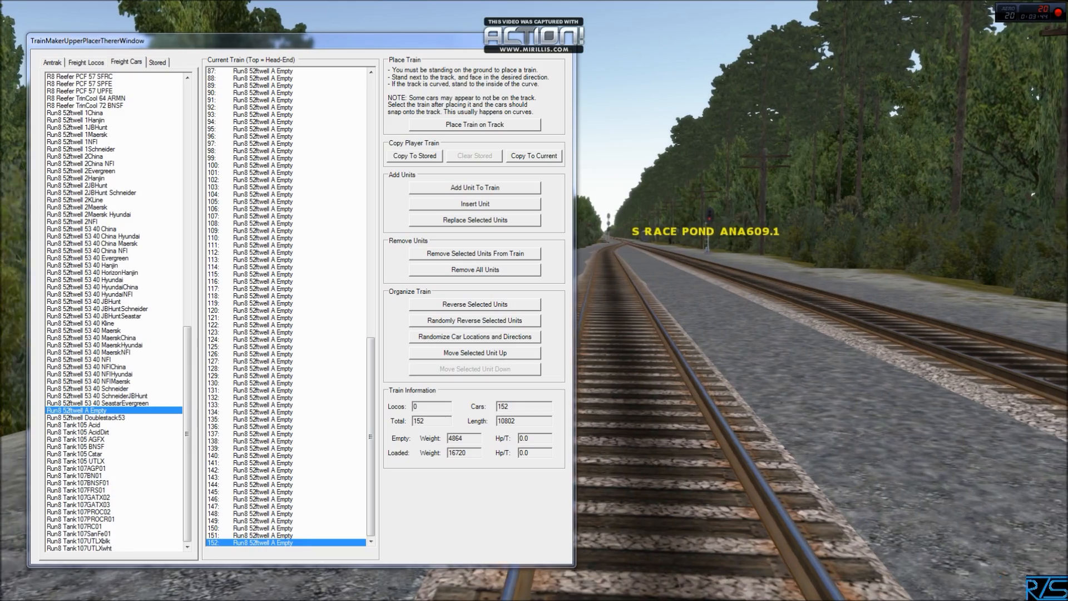
{"action": "key", "text": "Up"}
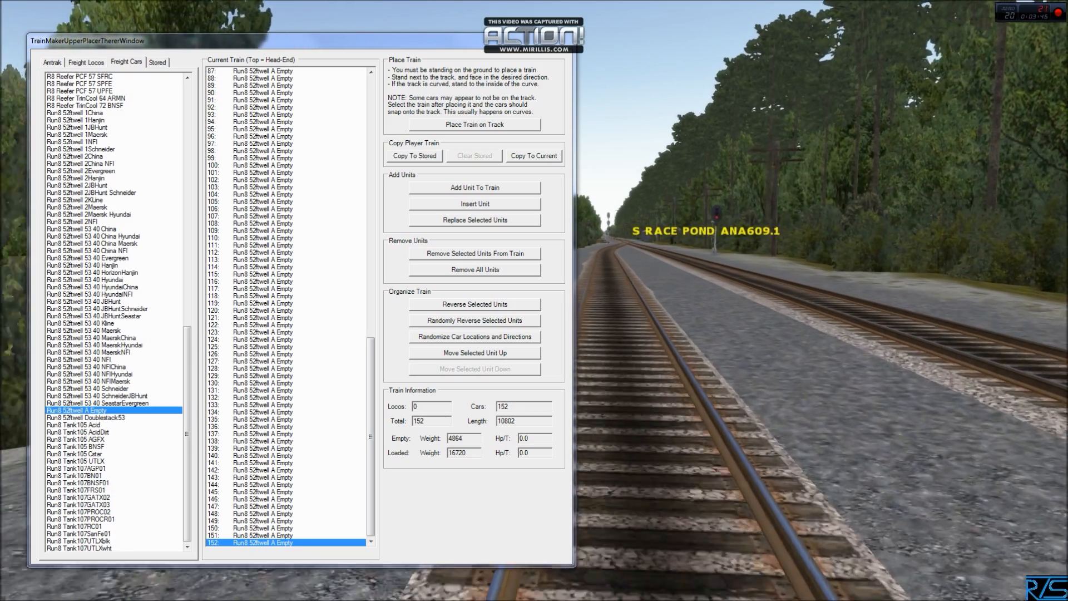
{"action": "key", "text": "Up"}
{"action": "key", "text": "Right"}
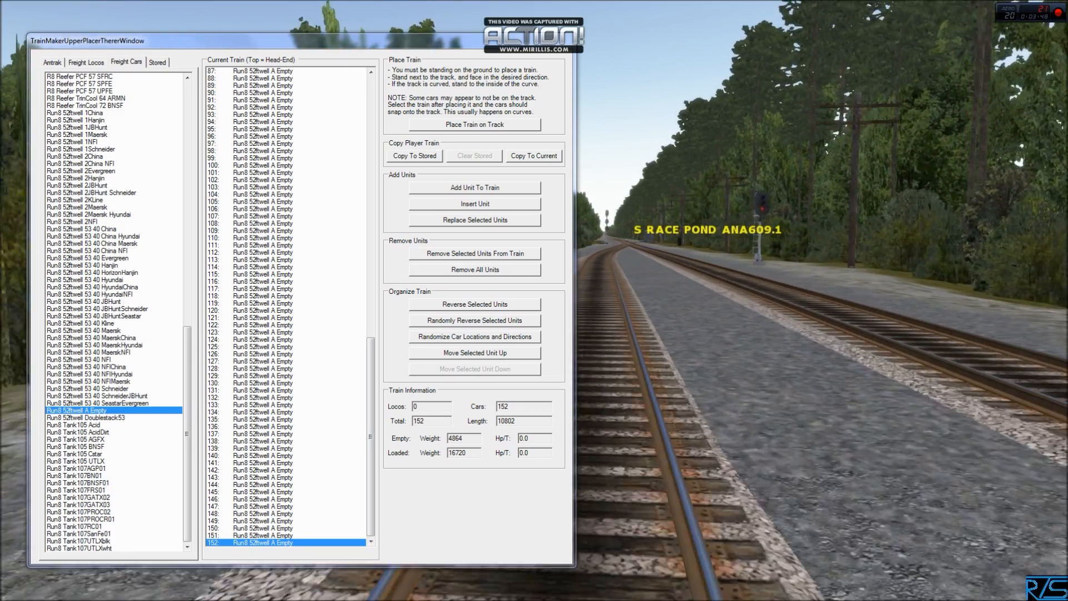
{"action": "key", "text": "Up"}
{"action": "key", "text": "Right"}
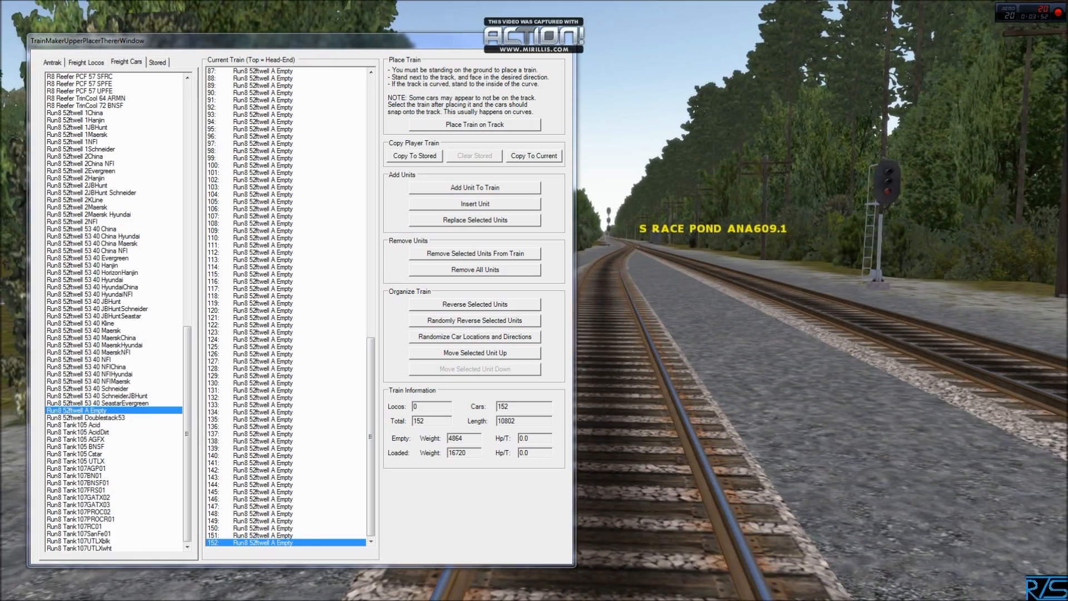
{"action": "key", "text": "Up"}
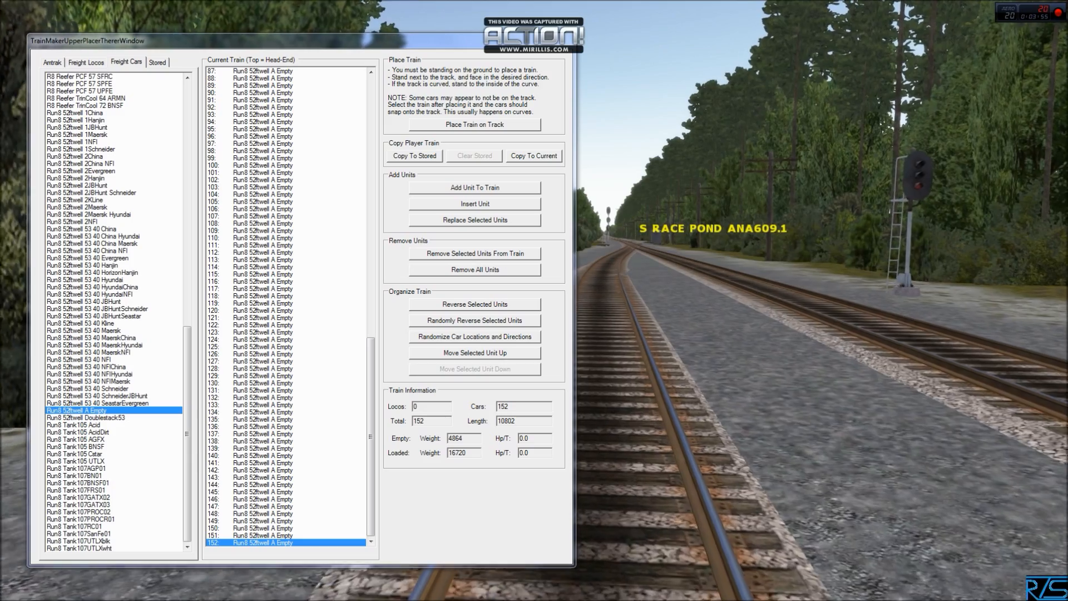
{"action": "key", "text": "Up"}
{"action": "key", "text": "Up"}
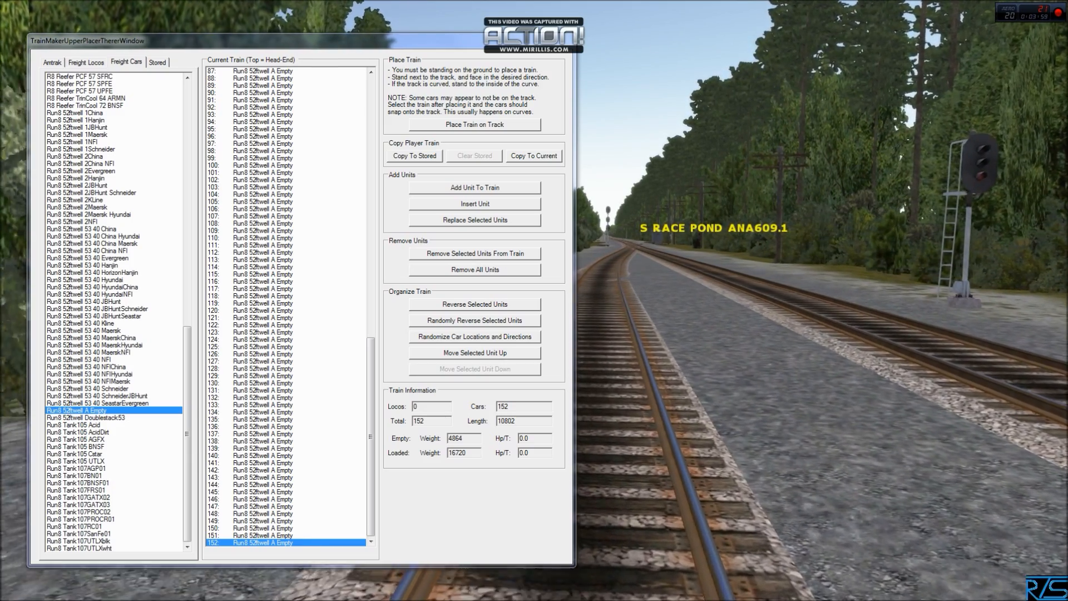
{"action": "key", "text": "Up"}
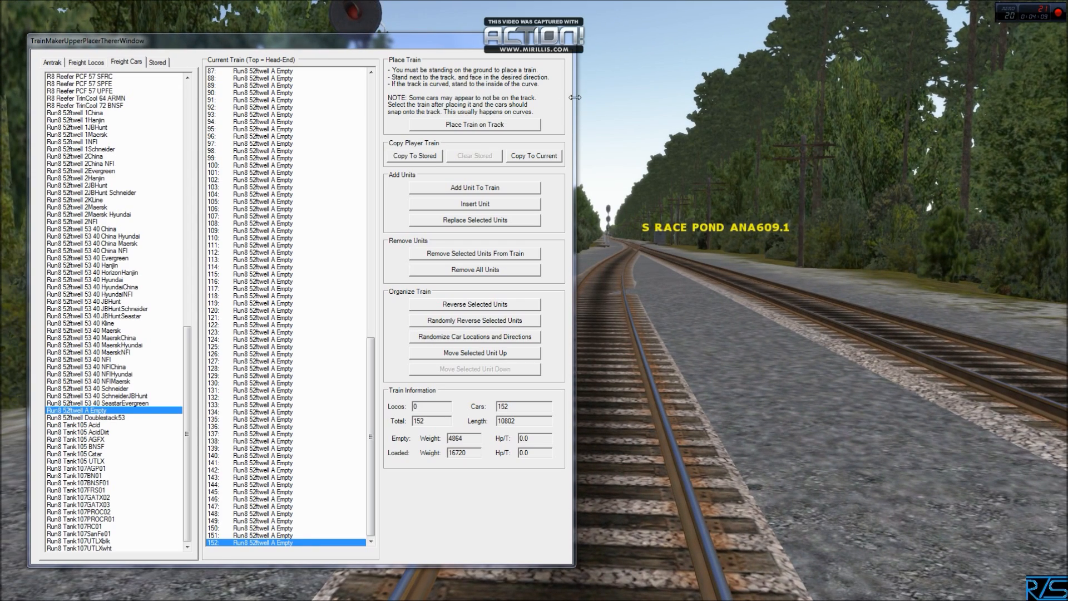
{"action": "key", "text": "Down"}
{"action": "key", "text": "Up"}
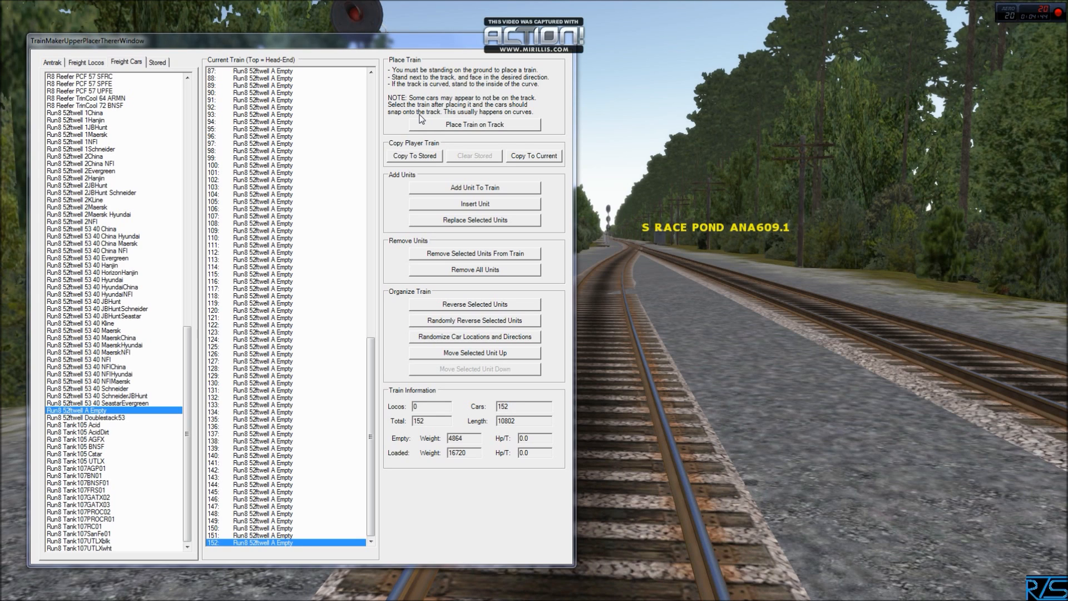
{"action": "left_click", "coordinate": [473, 126]}
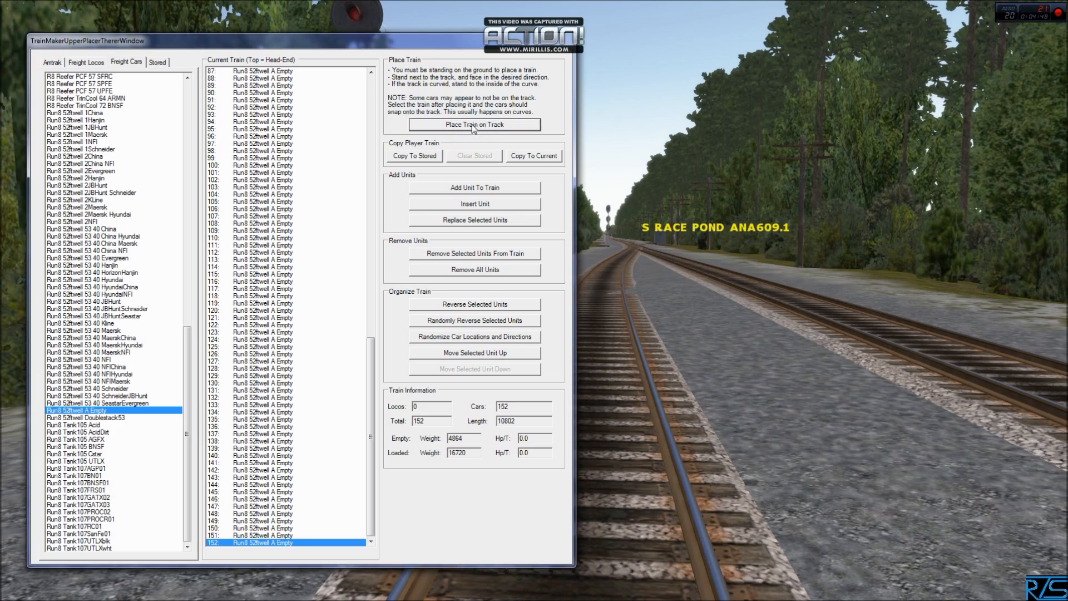
Select the end well car of the newly placed train to take ownership of it, and dismiss its unit options
{"action": "key", "text": "Up"}
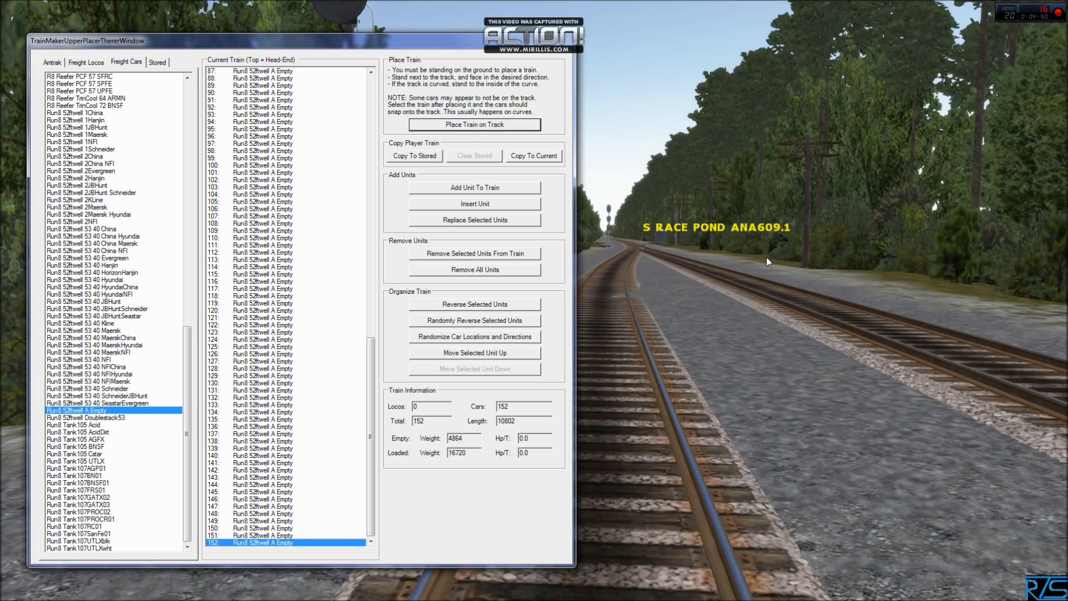
{"action": "key", "text": "Up"}
{"action": "left_click_drag", "start_coordinate": [542, 304], "coordinate": [534, 301]}
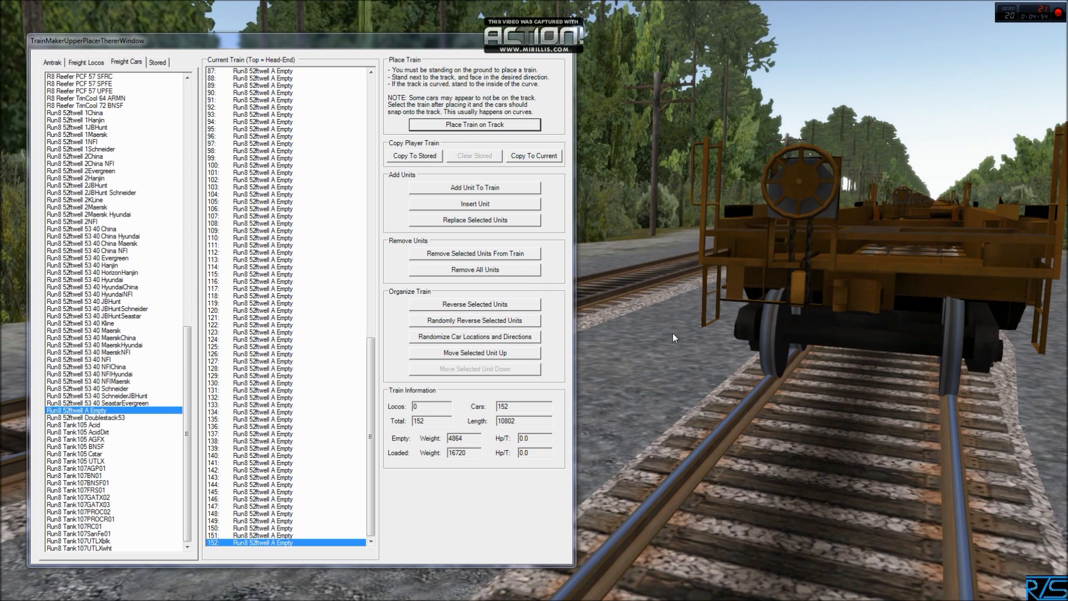
{"action": "left_click", "coordinate": [910, 250]}
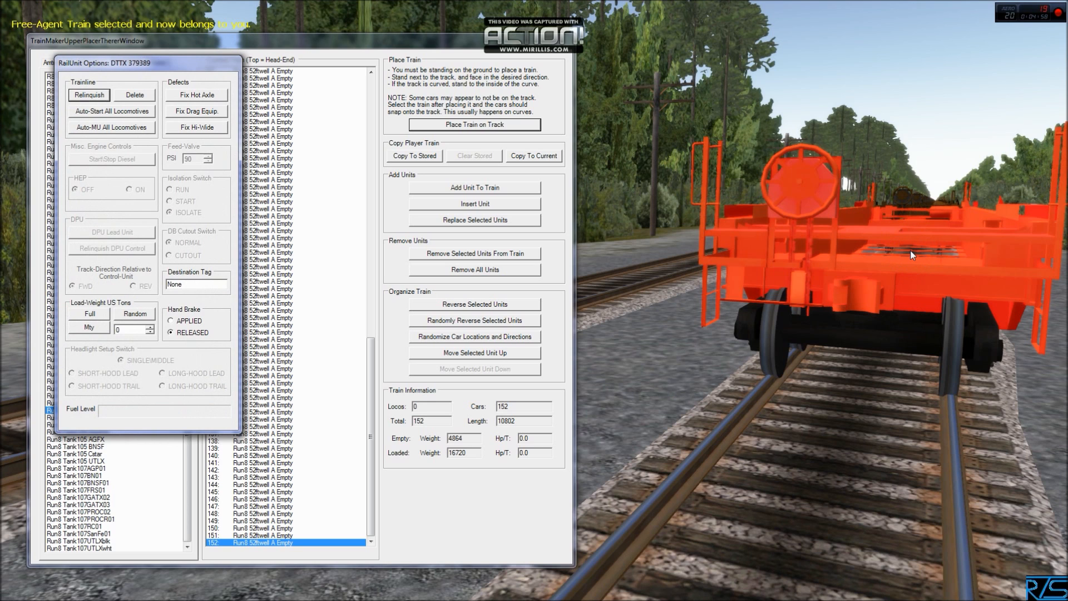
{"action": "left_click", "coordinate": [820, 429]}
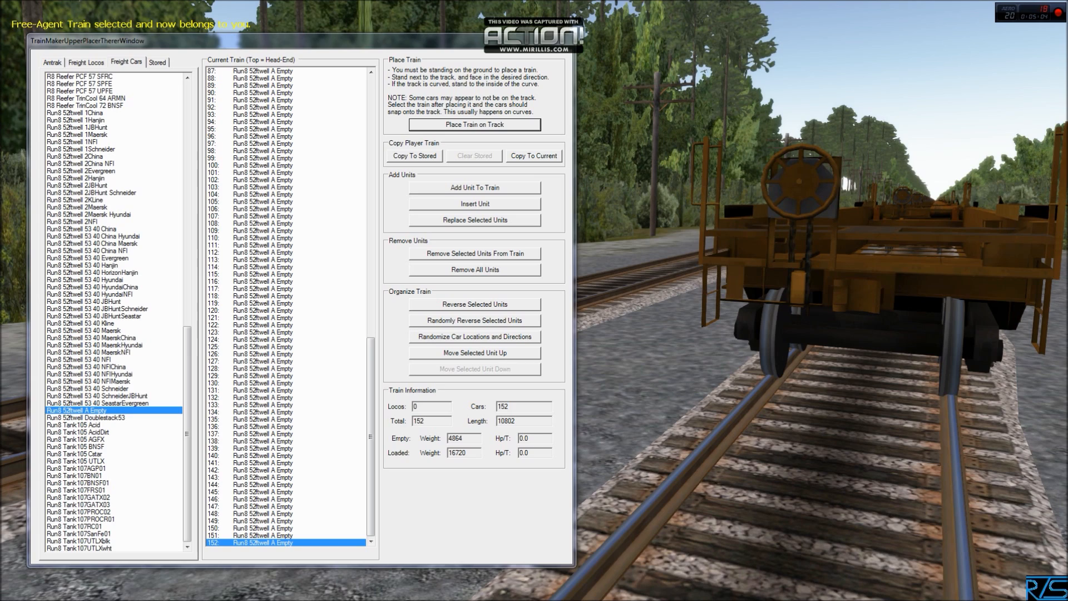
Close the train maker and raise the camera above the placed train to view it along its length
{"action": "left_click", "coordinate": [562, 39]}
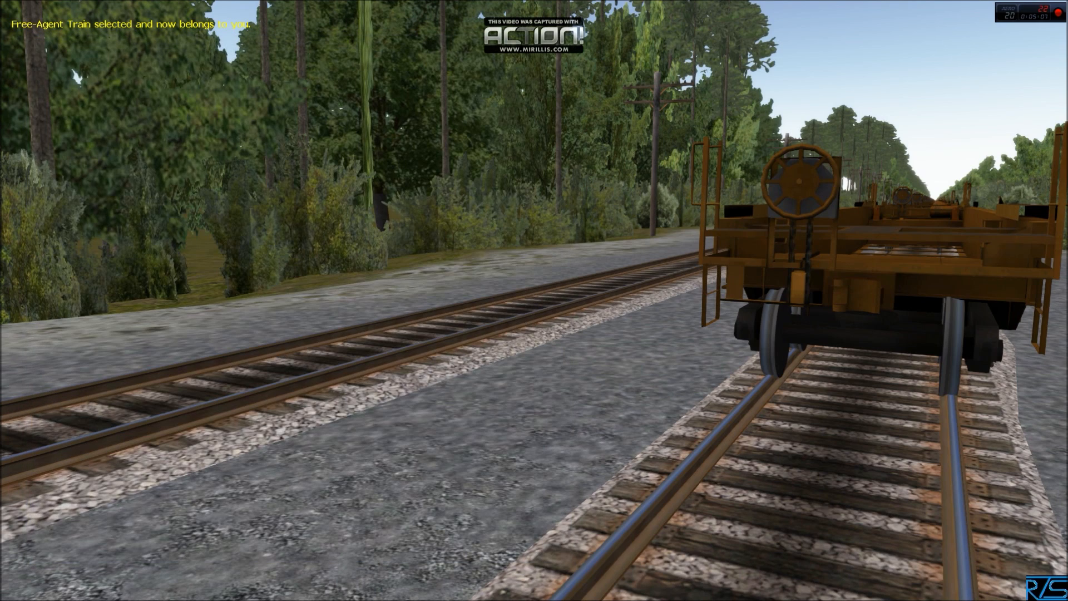
{"action": "key", "text": "Page_Up"}
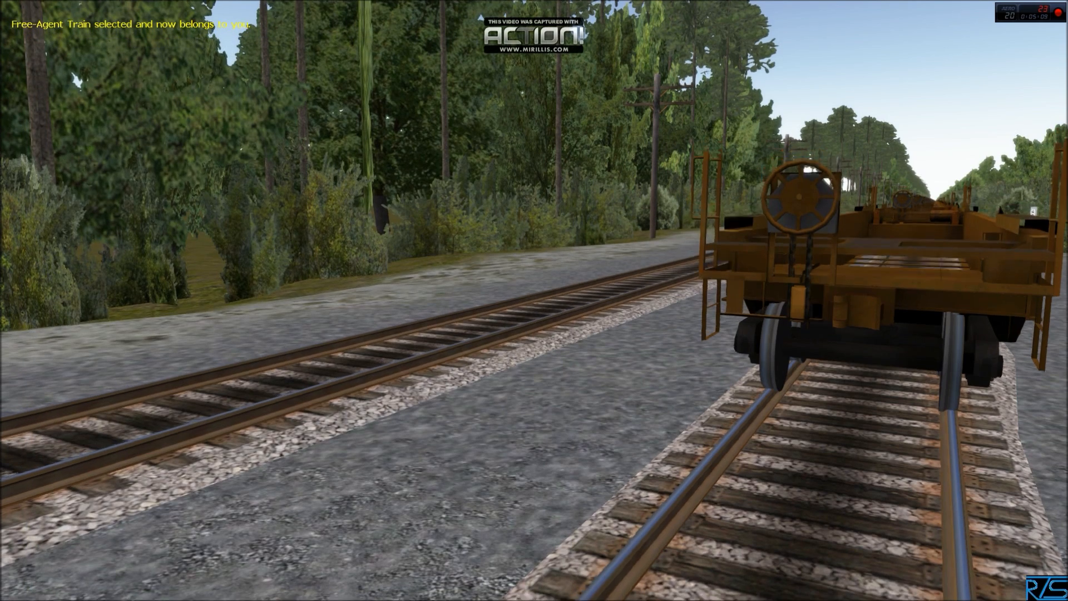
{"action": "key", "text": "Up"}
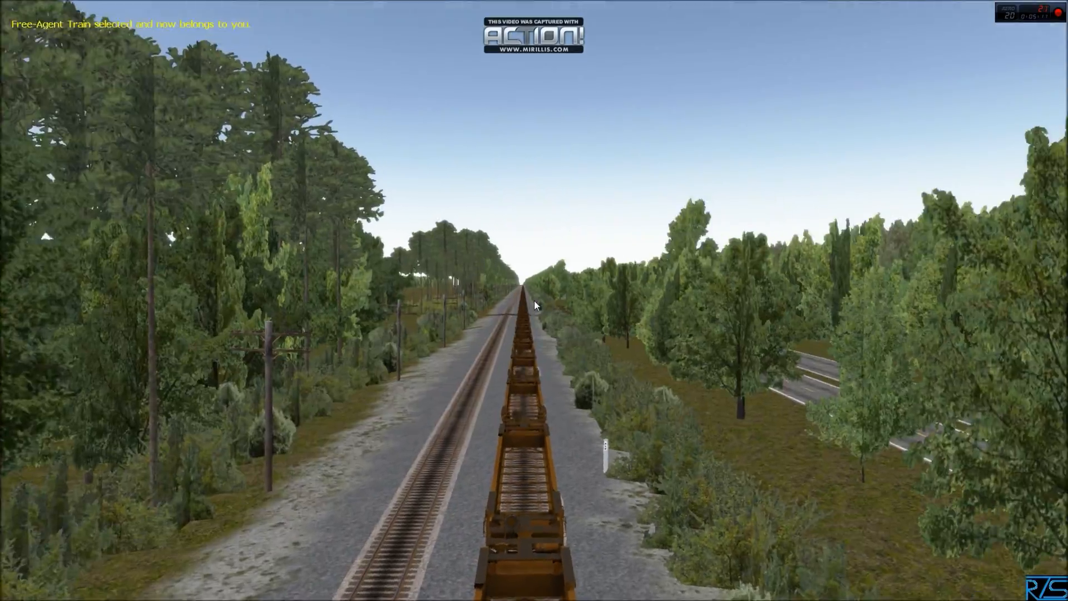
Fly along the whole length of the placed train to inspect it up to its far end near the end of the track
{"action": "key", "text": "Up"}
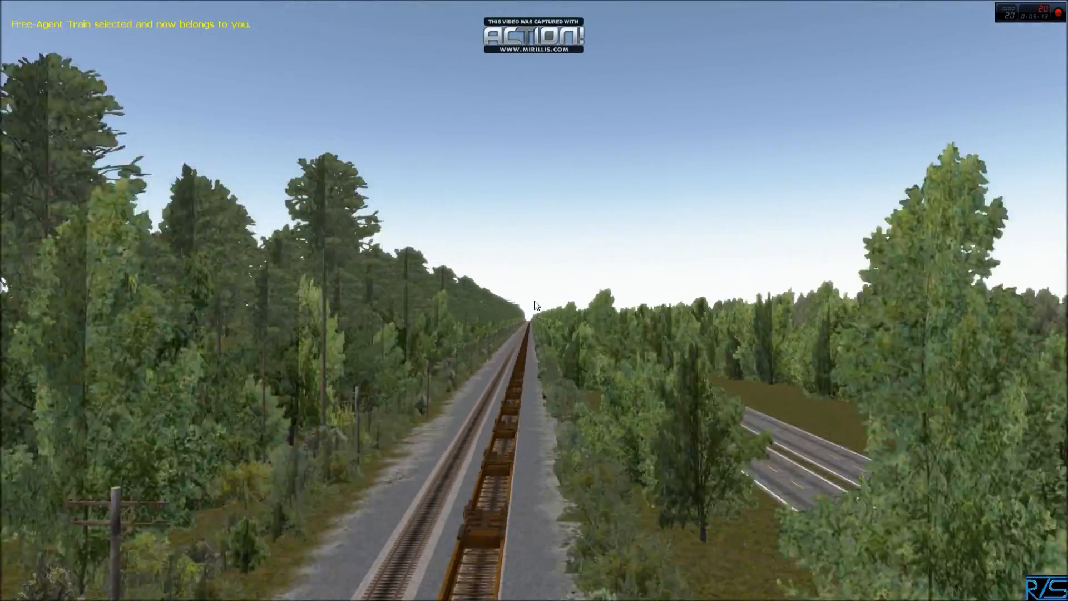
{"action": "key", "text": "Up"}
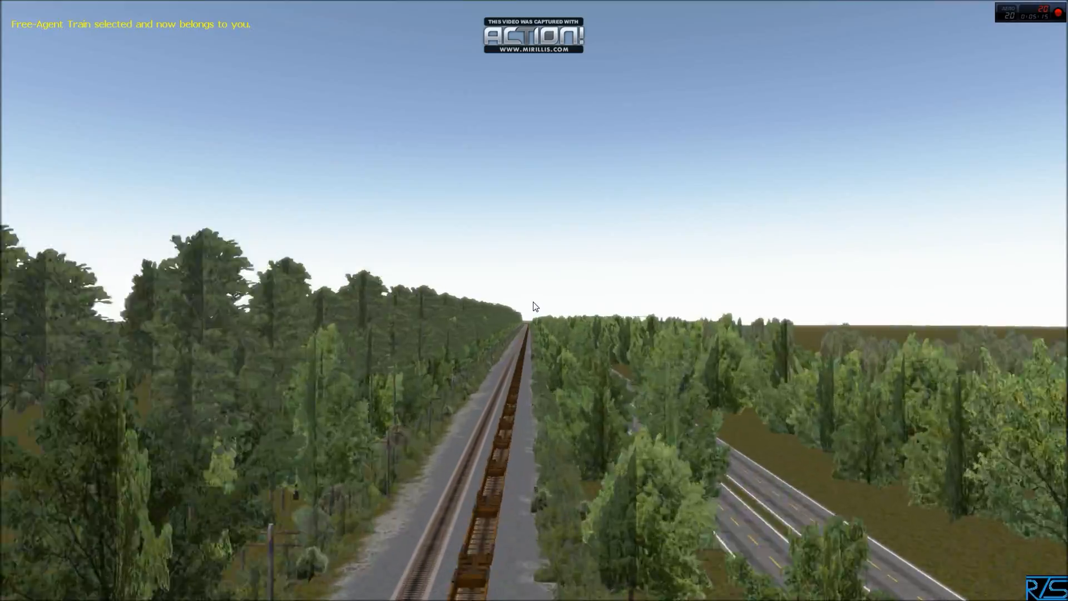
{"action": "key", "text": "Up"}
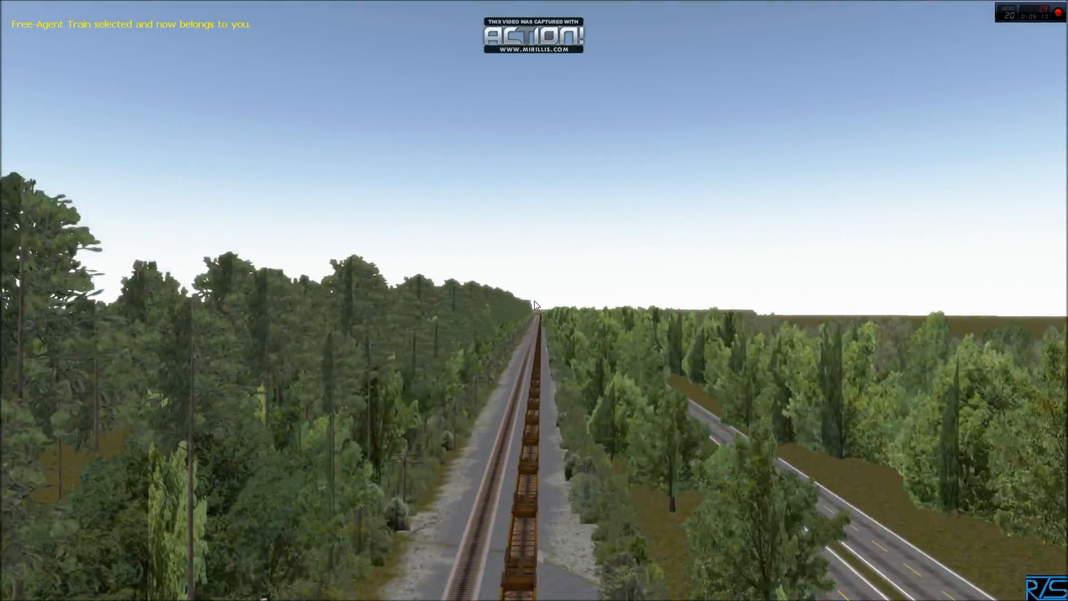
{"action": "key", "text": "Up"}
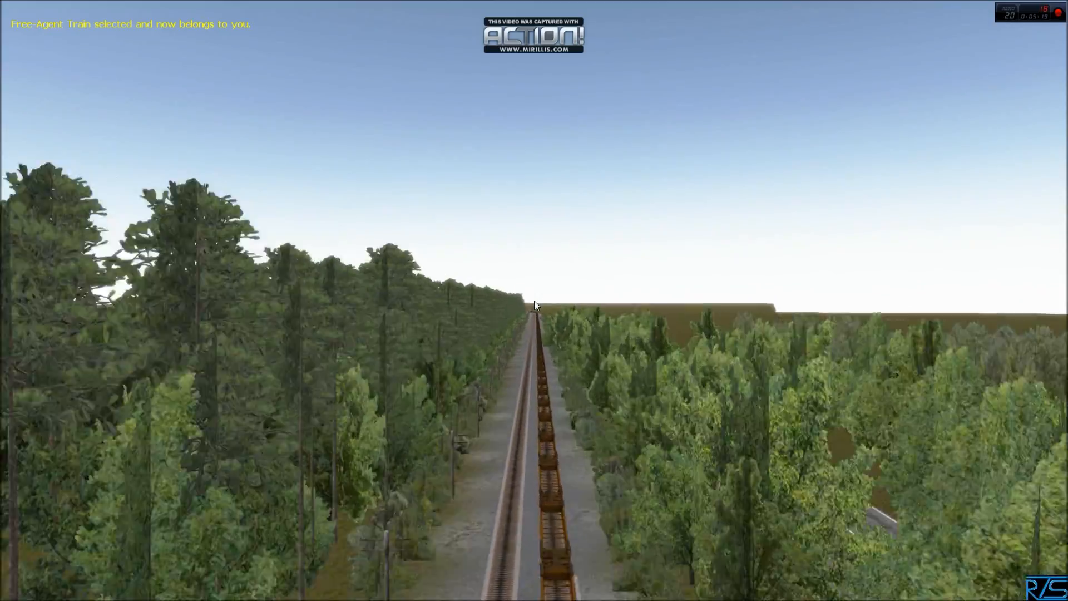
{"action": "key", "text": "Up"}
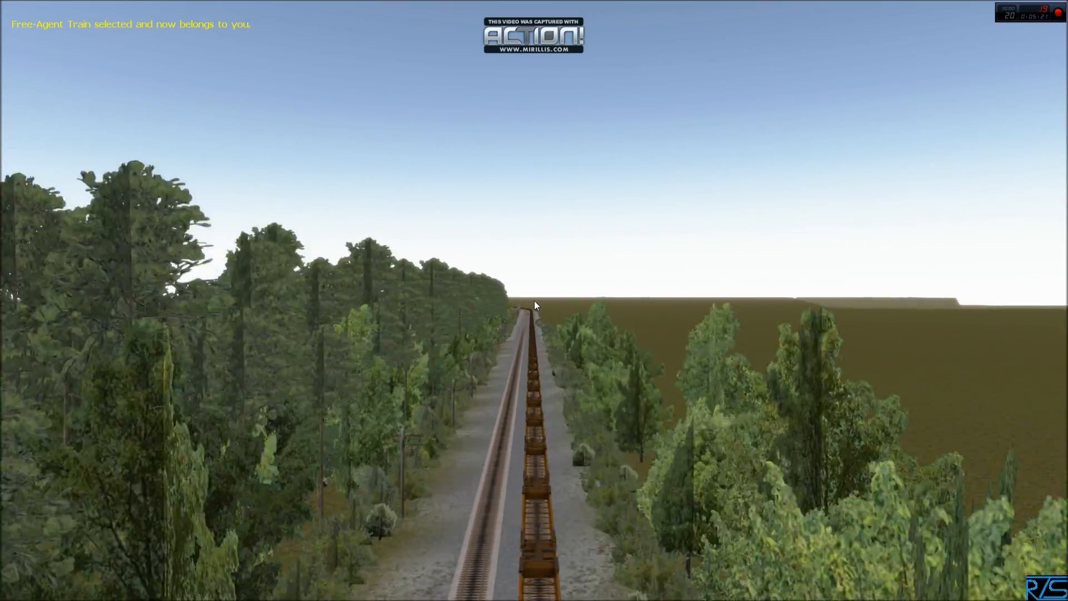
{"action": "key", "text": "Up"}
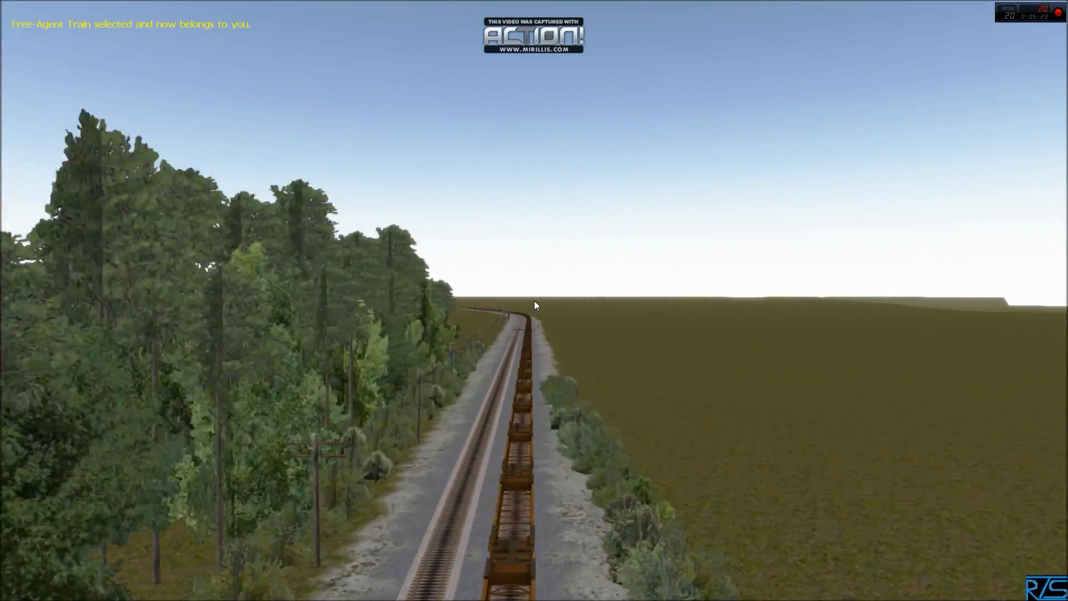
{"action": "key", "text": "Up"}
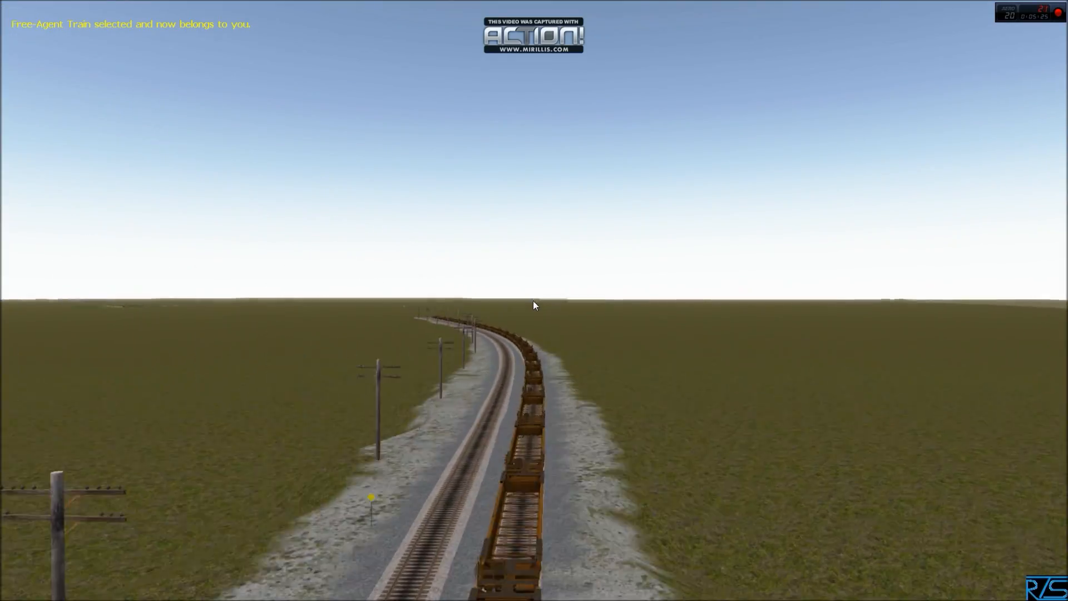
{"action": "key", "text": "Up"}
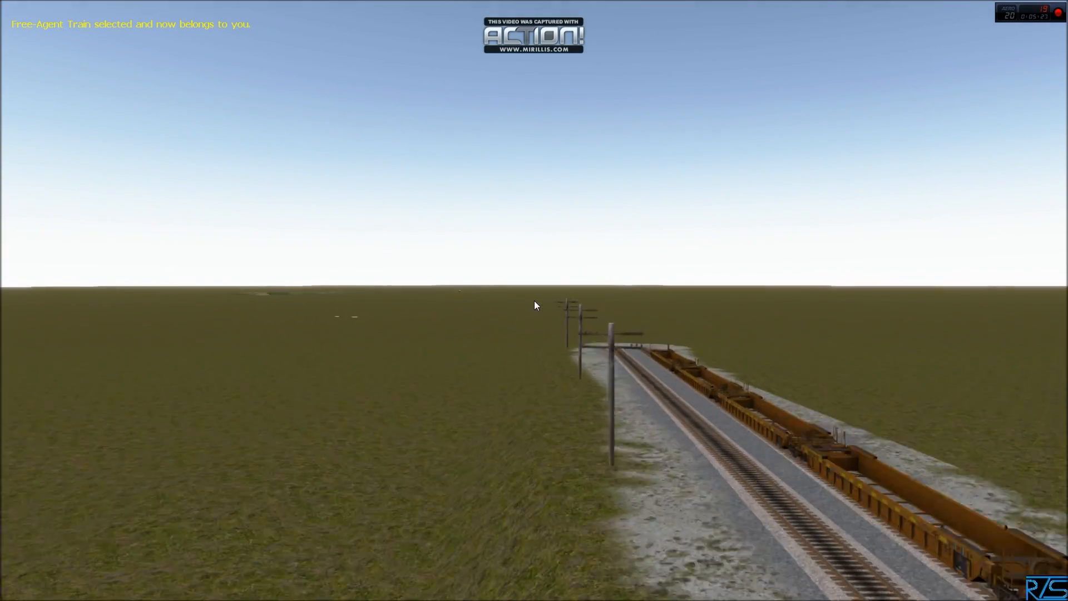
{"action": "key", "text": "Up"}
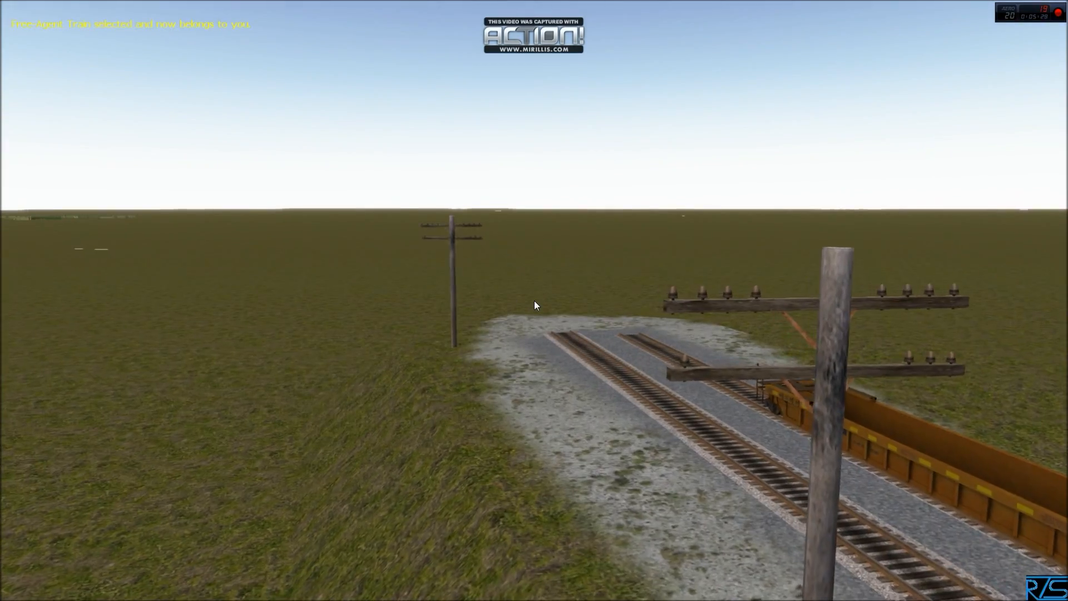
Turn the camera around and fly back along the train to its end near S RACE POND ANA609.1
{"action": "mouse_move", "coordinate": [534, 300]}
{"action": "left_mouse_down"}
{"action": "mouse_move", "coordinate": [522, 300]}
{"action": "mouse_move", "coordinate": [534, 300]}
{"action": "left_mouse_up"}
{"action": "key", "text": "Up"}
{"action": "key", "text": "Up"}
{"action": "key", "text": "Up"}
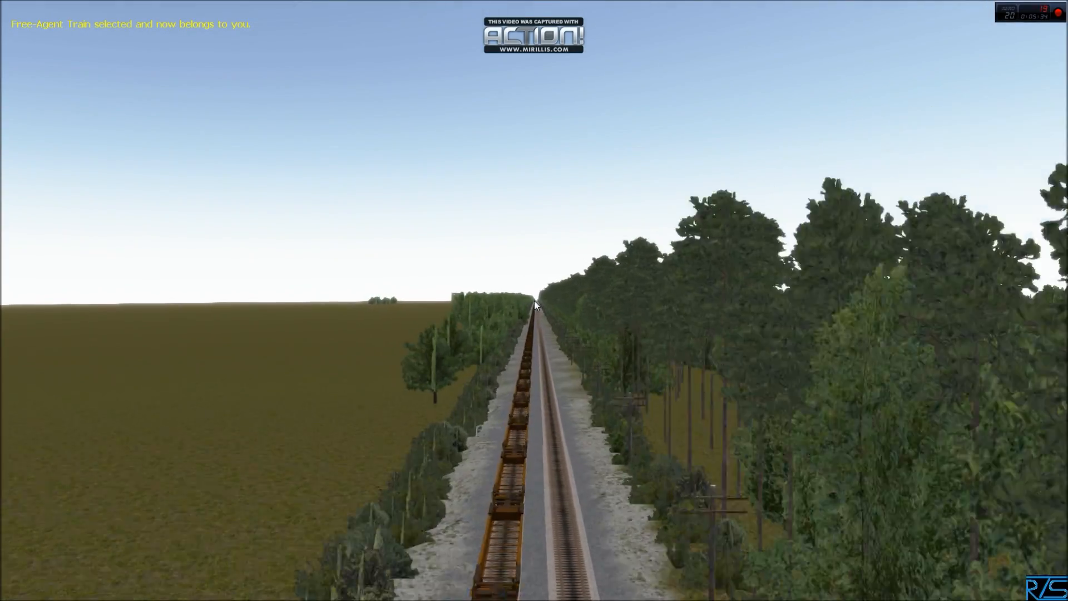
{"action": "key", "text": "Up"}
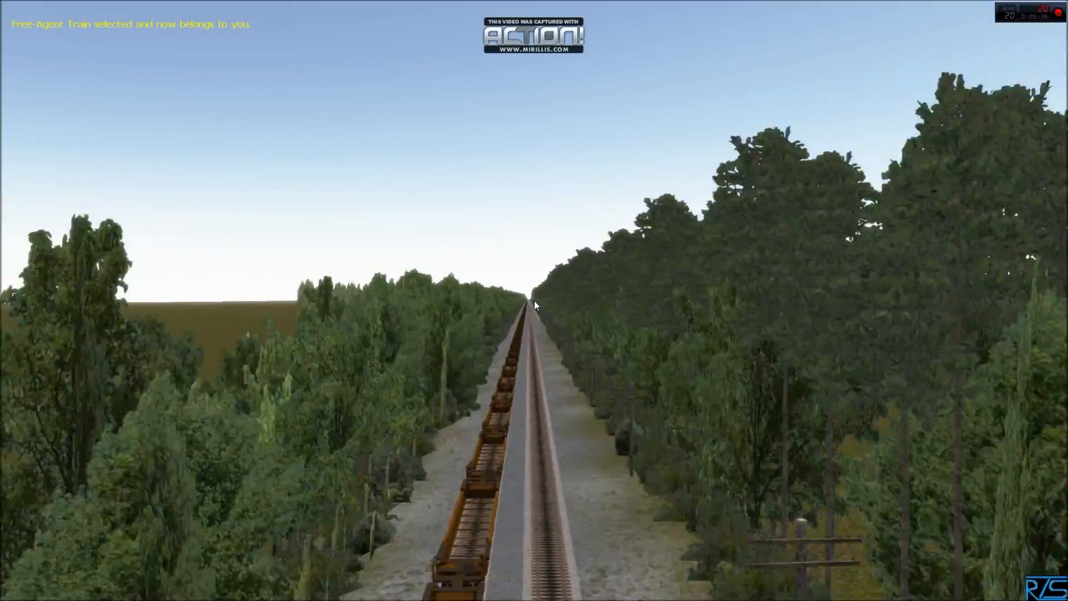
{"action": "key", "text": "Up"}
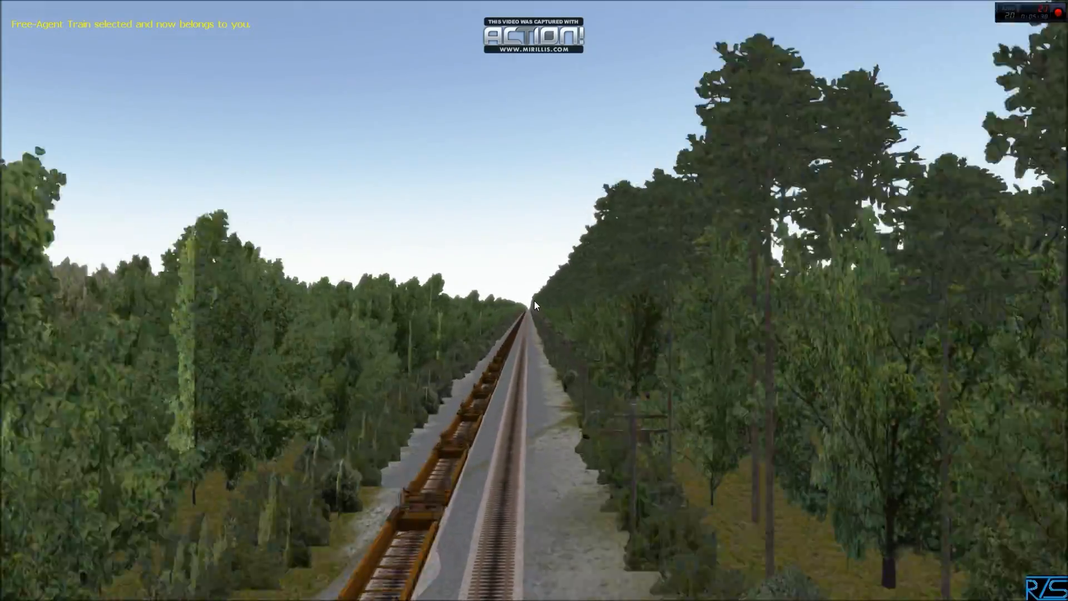
{"action": "key", "text": "Up"}
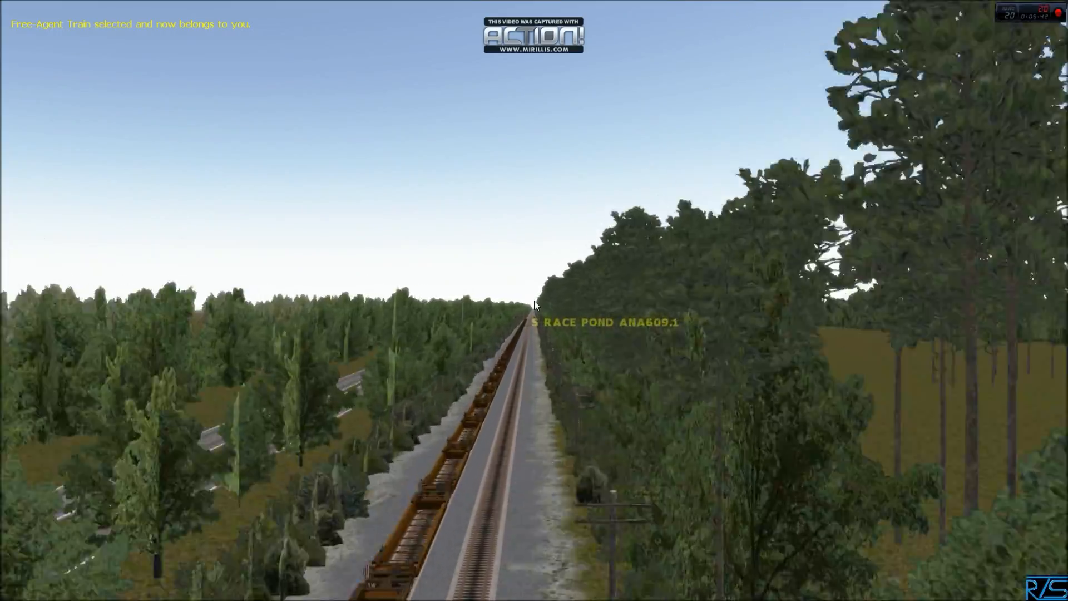
{"action": "key", "text": "Up"}
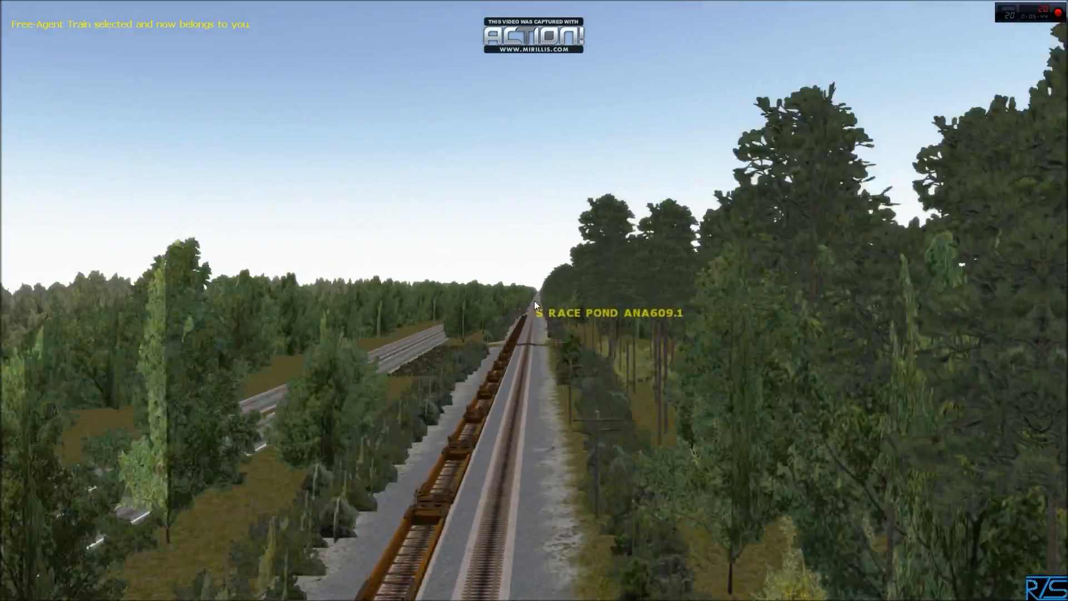
{"action": "key", "text": "Up"}
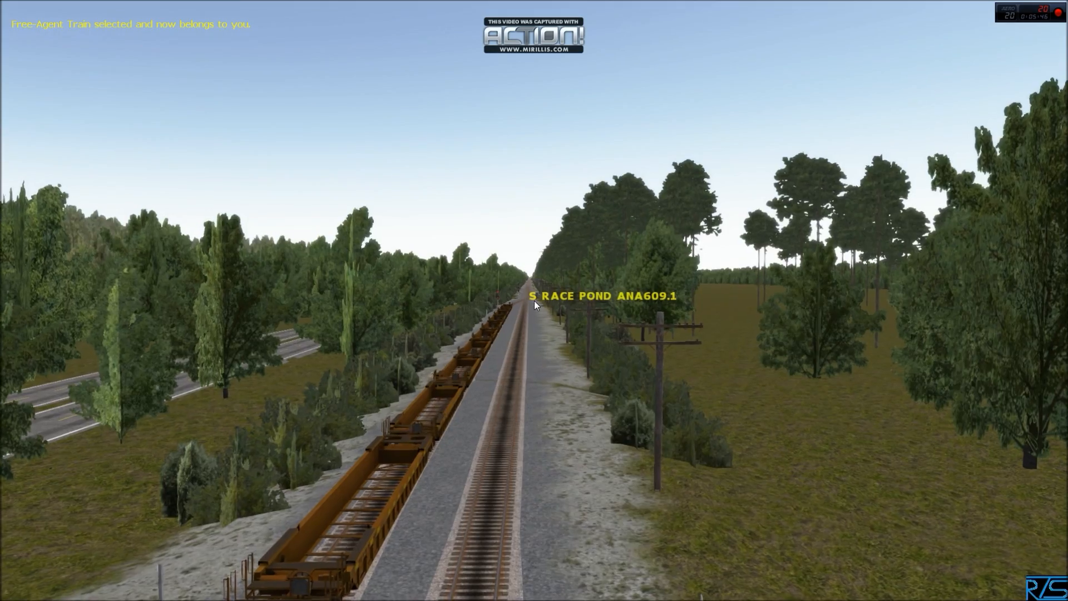
{"action": "key", "text": "Up"}
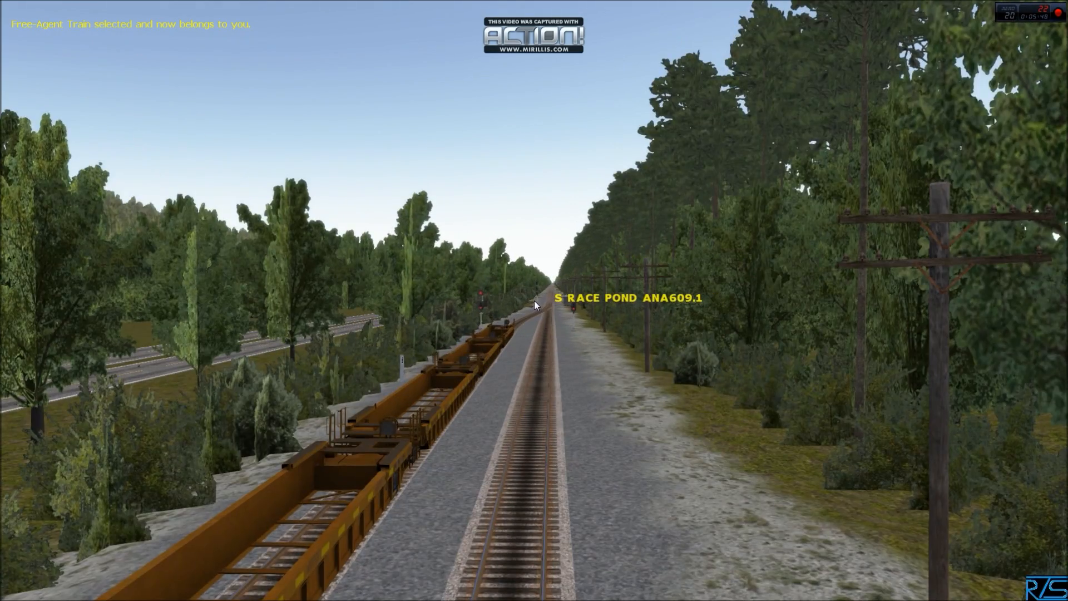
Select the two well cars near the S Race Pond end in turn, ending with the farther one, and dismiss the unit options
{"action": "left_click", "coordinate": [472, 359]}
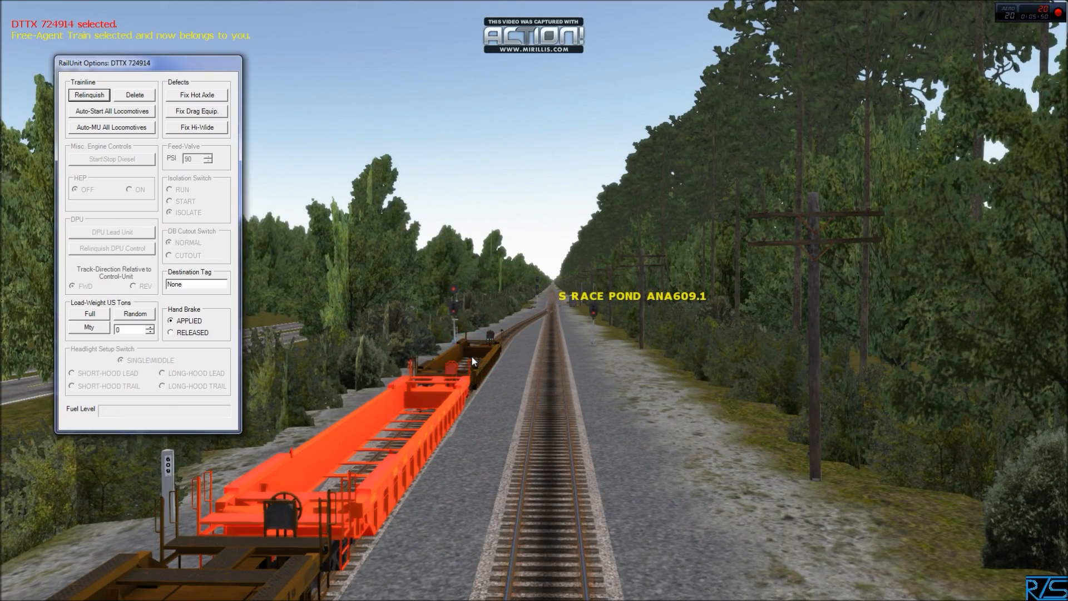
{"action": "left_click", "coordinate": [481, 352]}
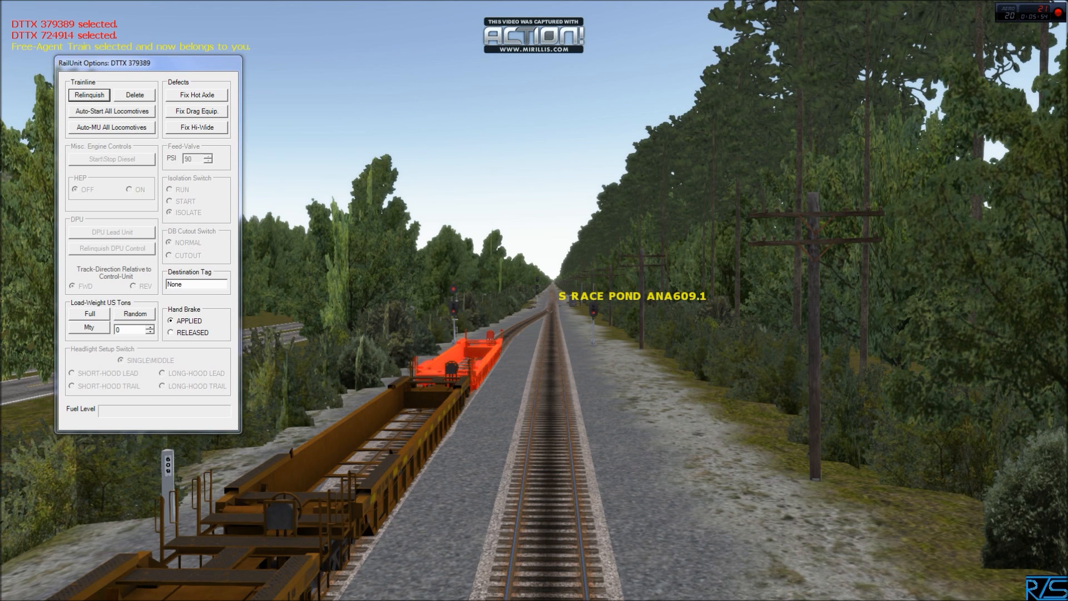
{"action": "left_click", "coordinate": [601, 432]}
Open the spawn options and show the saves of type Train for the CSX_ALine route
{"action": "key", "text": "F10"}
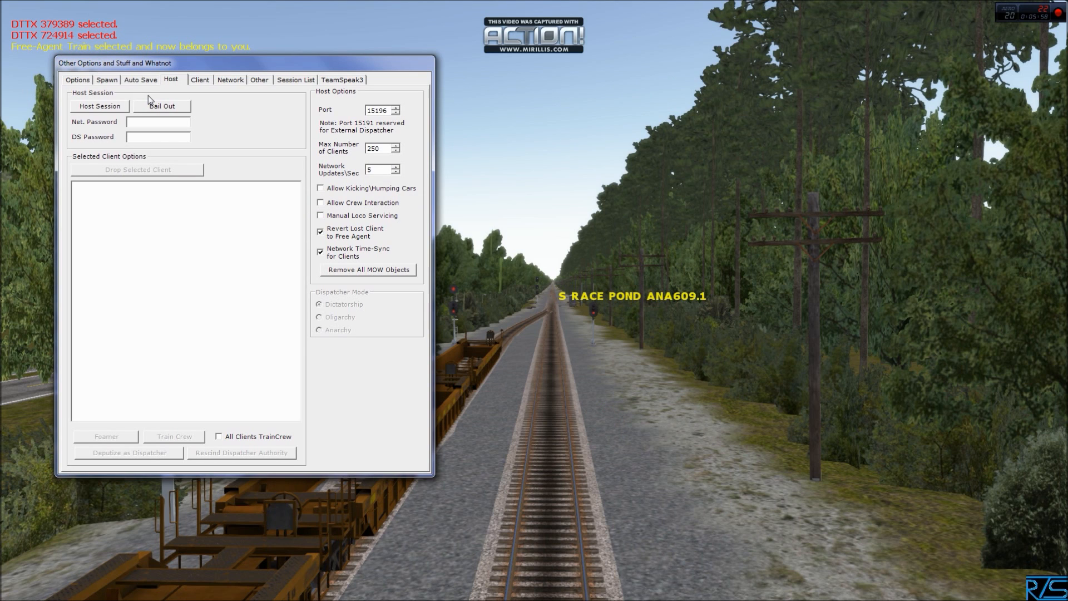
{"action": "left_click", "coordinate": [103, 81]}
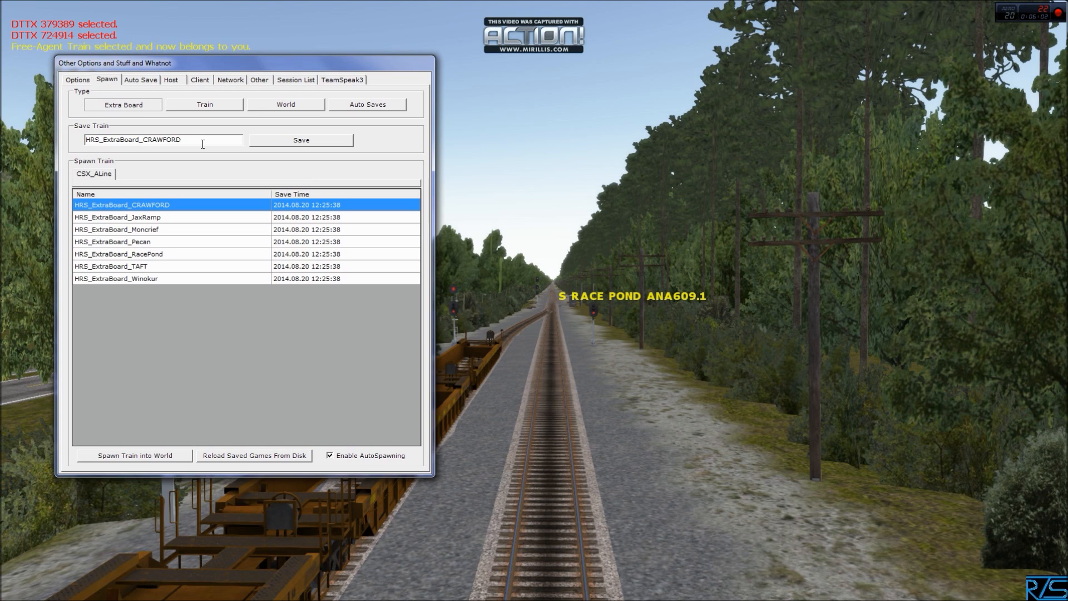
{"action": "left_click", "coordinate": [191, 104]}
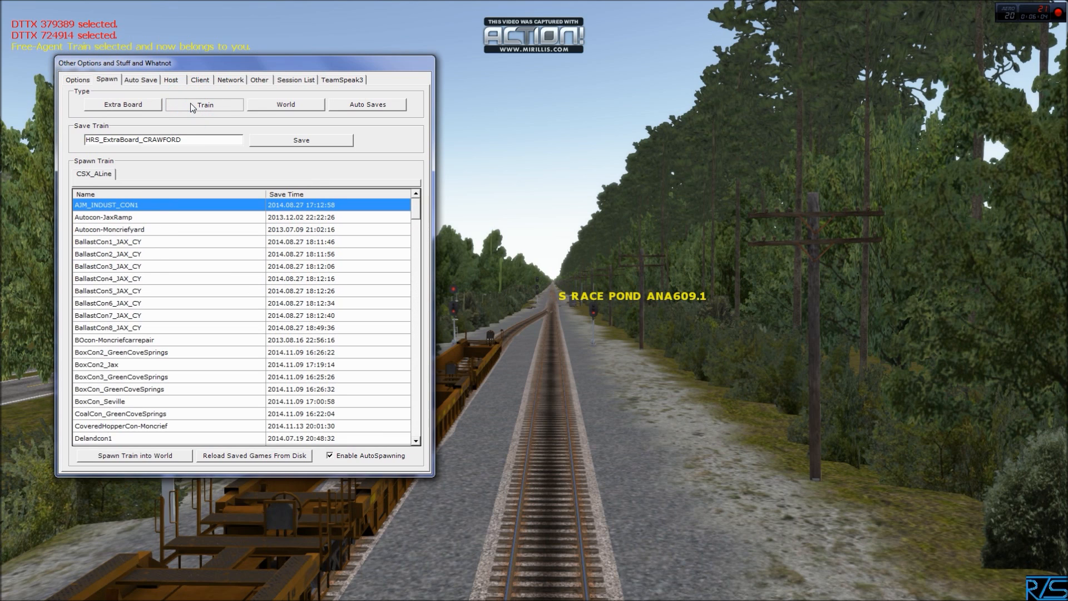
Save the selected train under the name "RTS SURVEY - Race Pond Siding" and close the options window
{"action": "left_click_drag", "start_coordinate": [195, 139], "coordinate": [52, 136]}
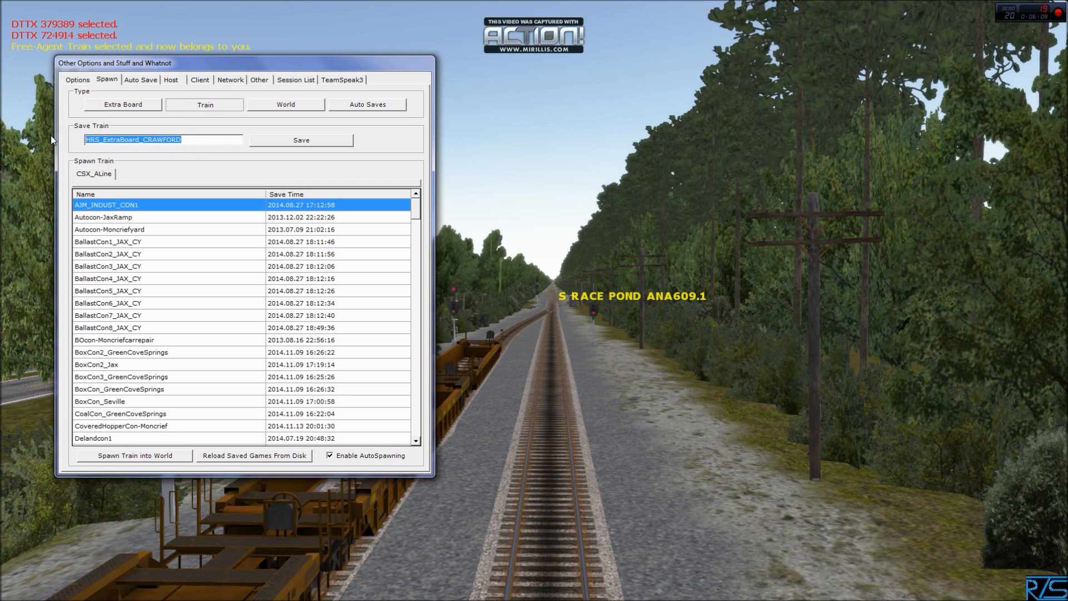
{"action": "type", "text": "SU"}
{"action": "key", "text": "BackSpace"}
{"action": "key", "text": "BackSpace"}
{"action": "type", "text": "RTS SURV"}
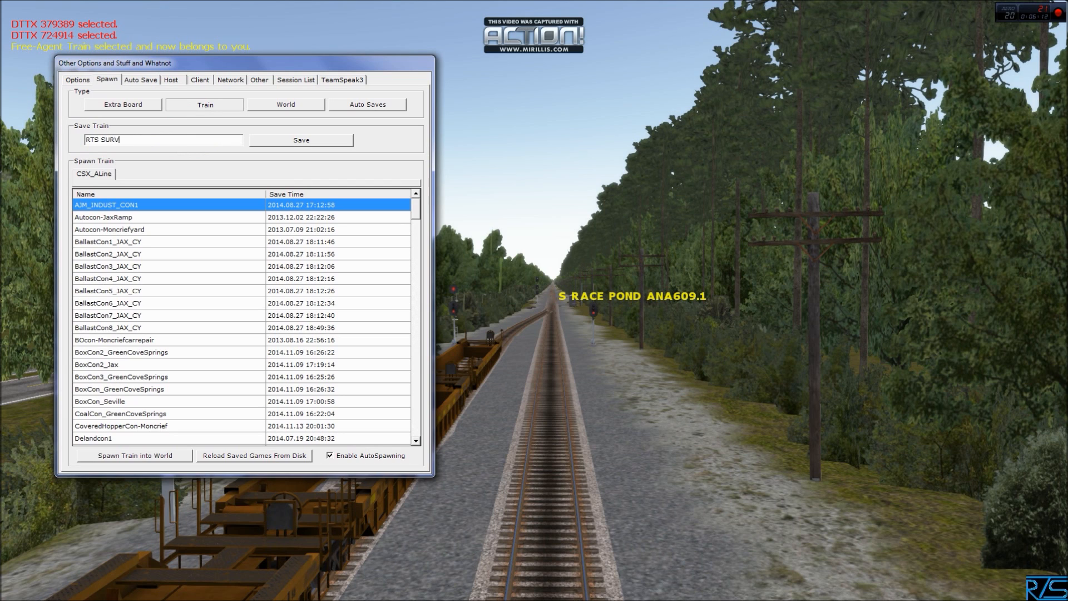
{"action": "type", "text": "EY - Race Pond Sidin"}
{"action": "left_click", "coordinate": [299, 143]}
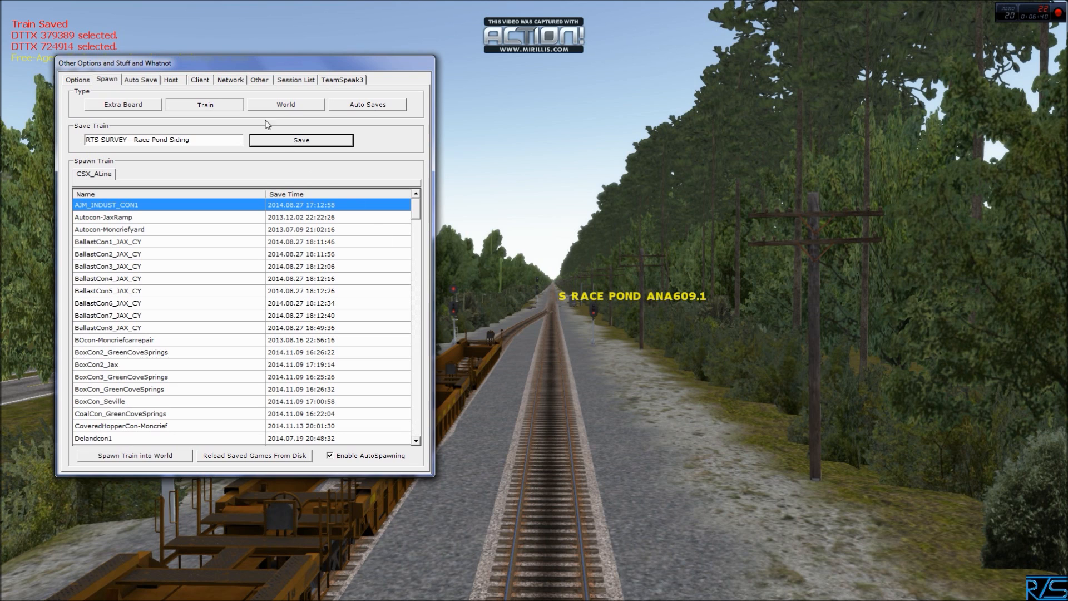
{"action": "left_click_drag", "start_coordinate": [163, 65], "coordinate": [217, 63]}
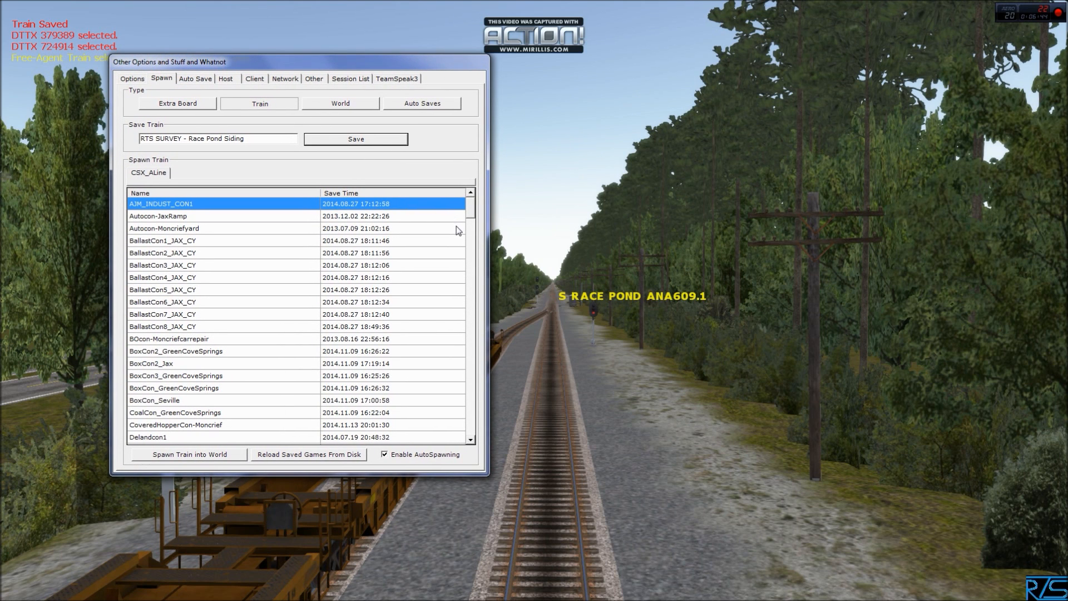
{"action": "left_click", "coordinate": [513, 271]}
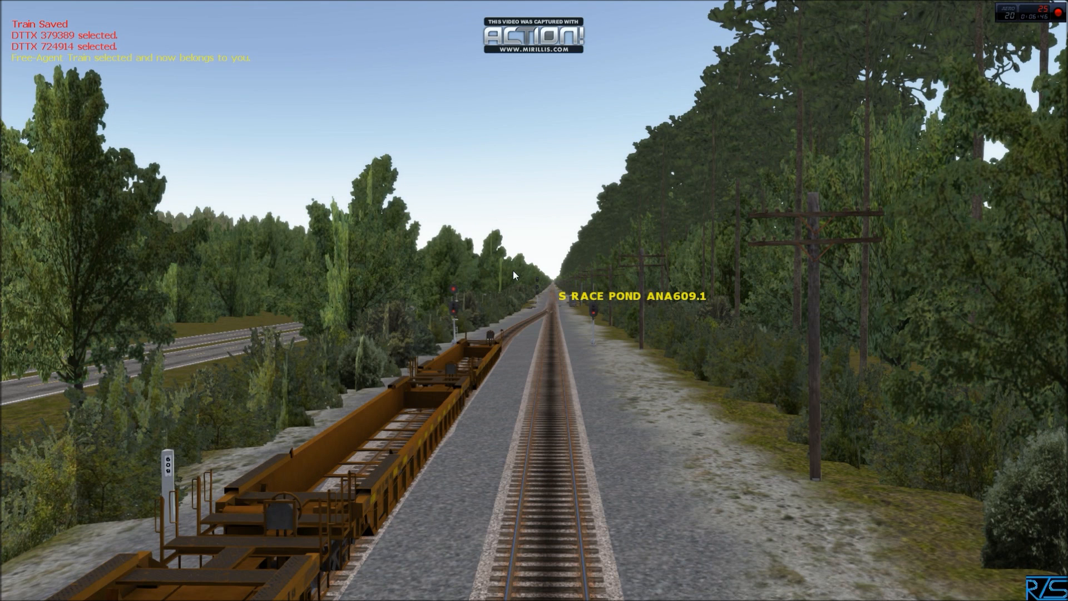
Take the train simulator out of full-screen mode and minimize its window to reach the desktop
{"action": "key", "text": "super"}
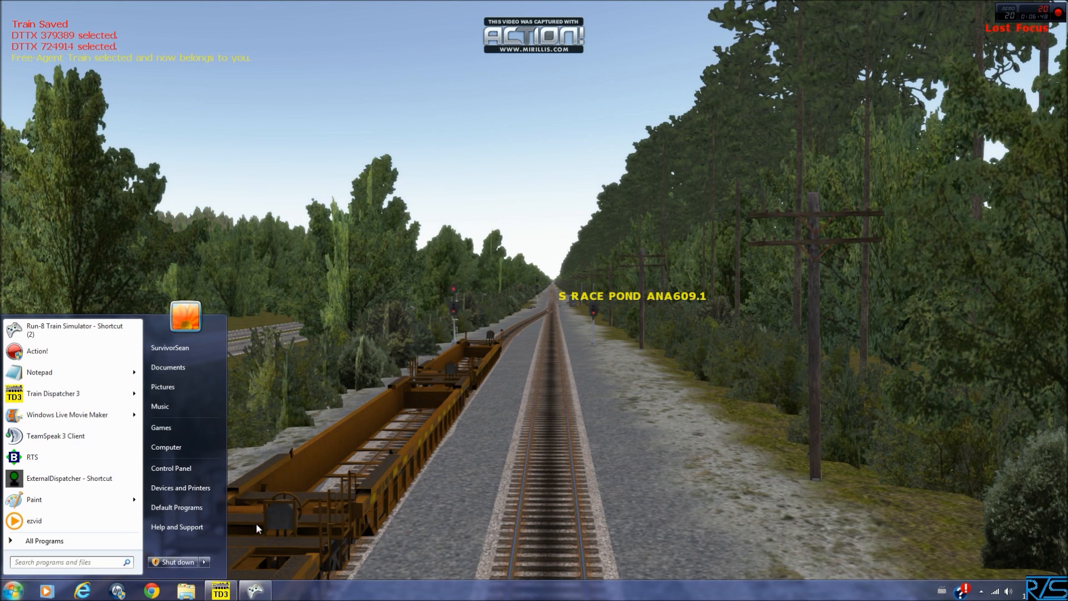
{"action": "left_click", "coordinate": [603, 414]}
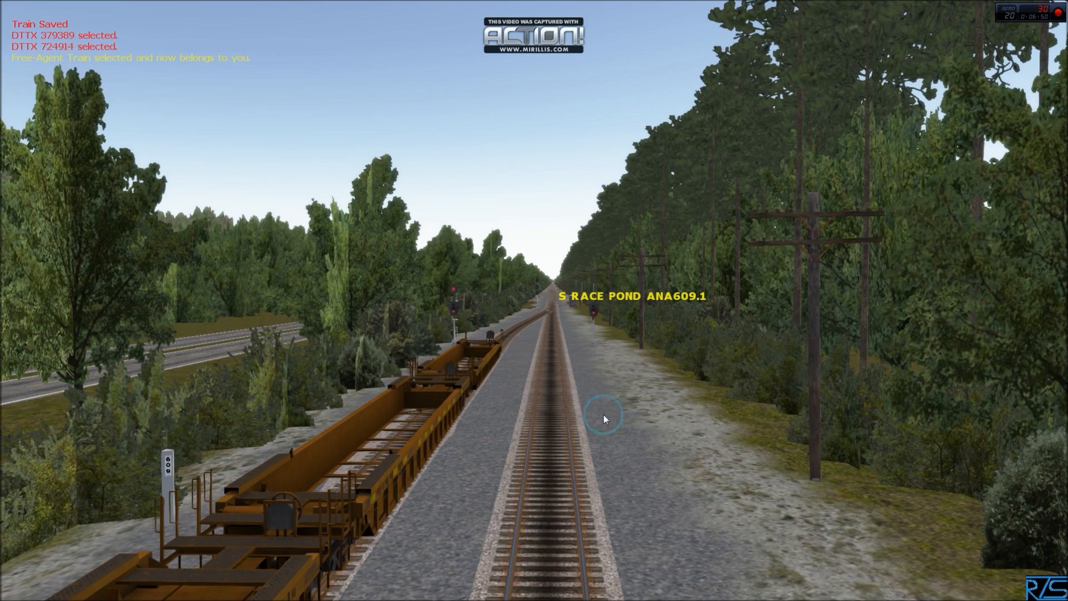
{"action": "key", "text": "alt+Return"}
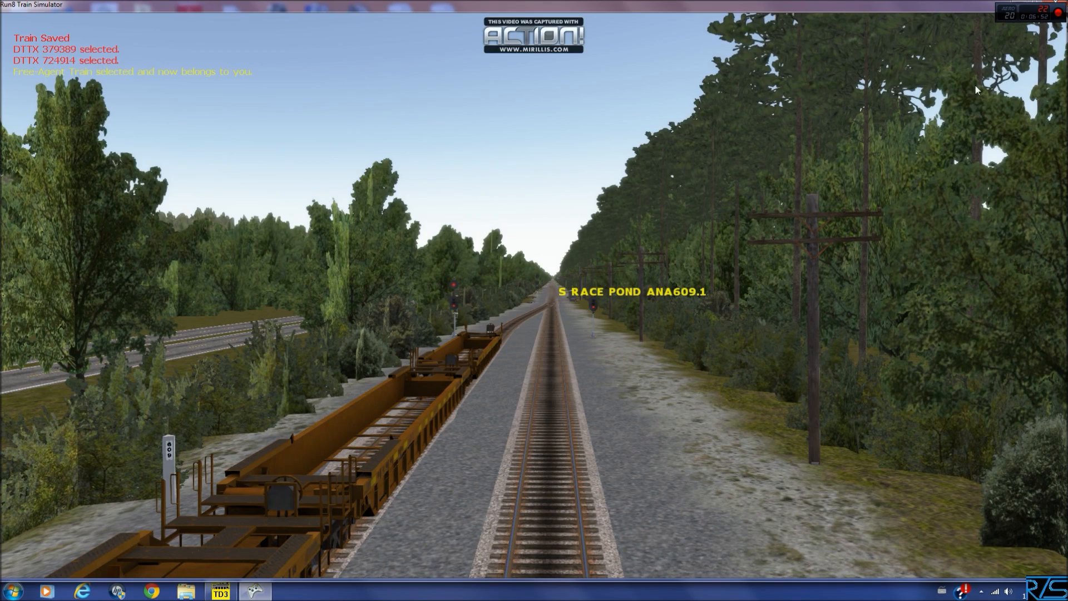
{"action": "left_click", "coordinate": [1021, 5]}
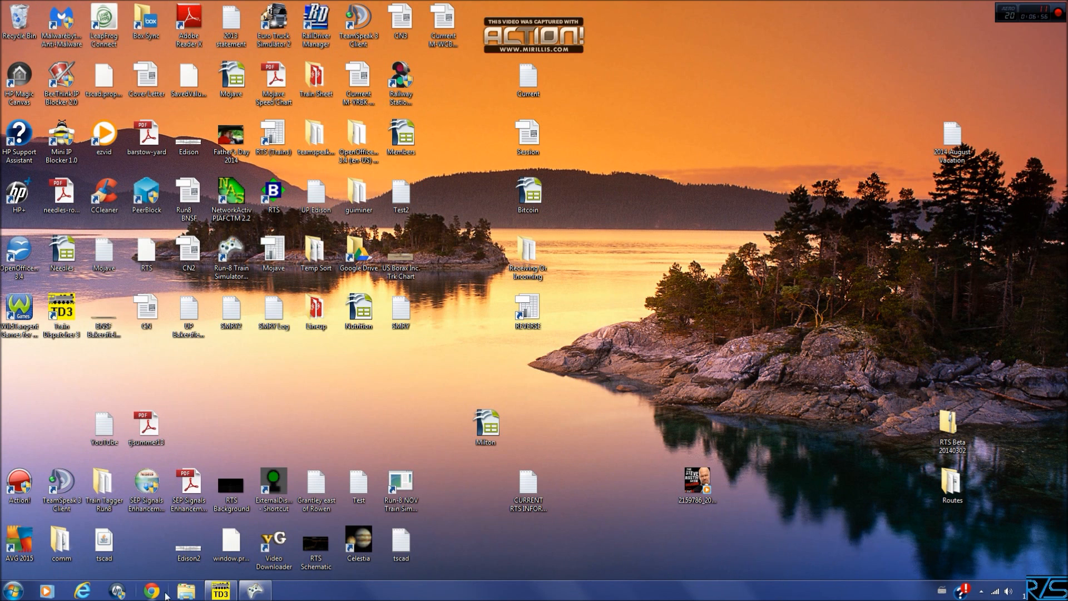
Switch to Train Dispatcher to view the Savannah-Jacksonville track diagram, and minimize it again
{"action": "left_click", "coordinate": [225, 594]}
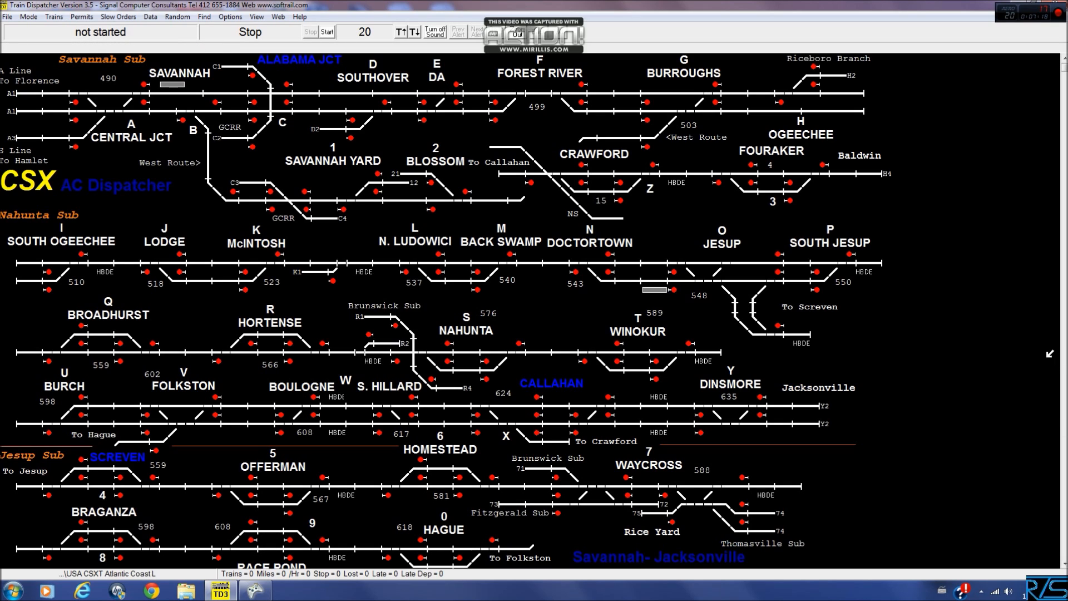
{"action": "left_click", "coordinate": [1018, 5]}
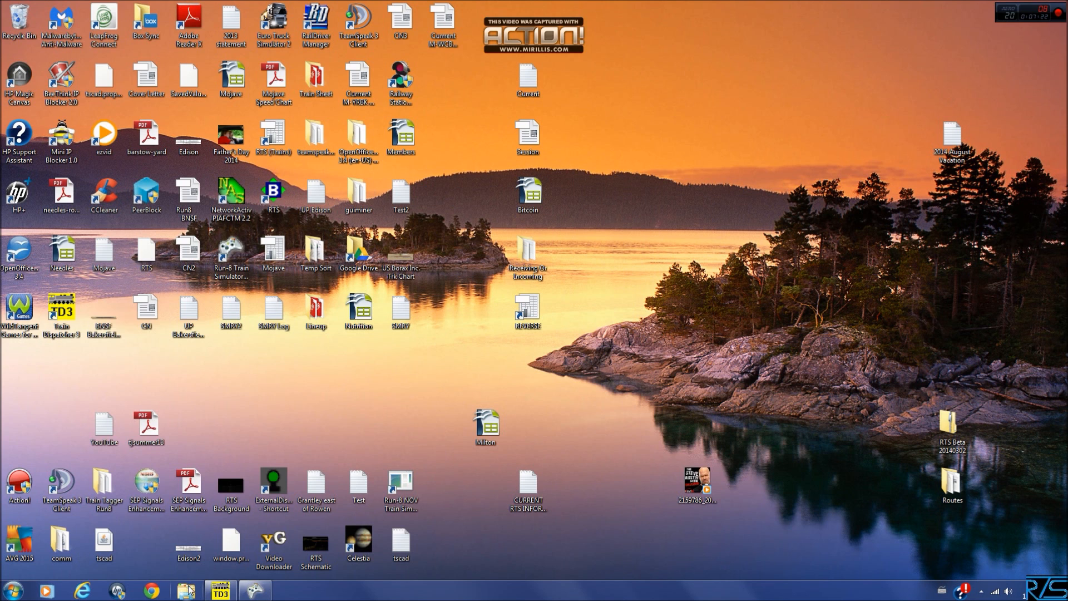
Open the file browser and go to the BNSF_MojaveSub route folder through the recent places
{"action": "left_click", "coordinate": [189, 593]}
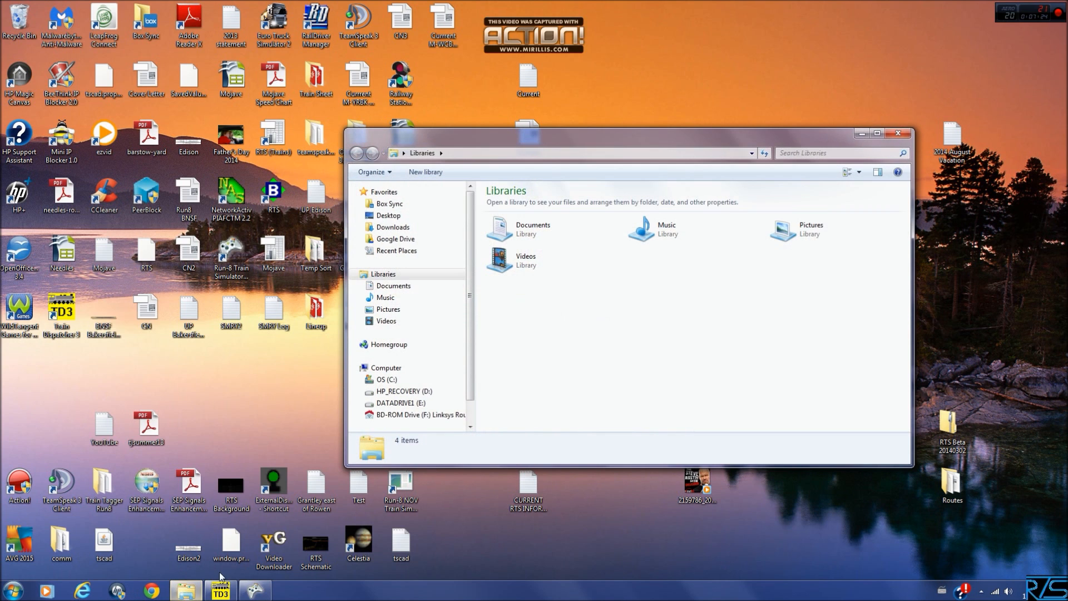
{"action": "mouse_move", "coordinate": [469, 261]}
{"action": "left_mouse_down"}
{"action": "mouse_move", "coordinate": [471, 320]}
{"action": "mouse_move", "coordinate": [478, 249]}
{"action": "left_mouse_up"}
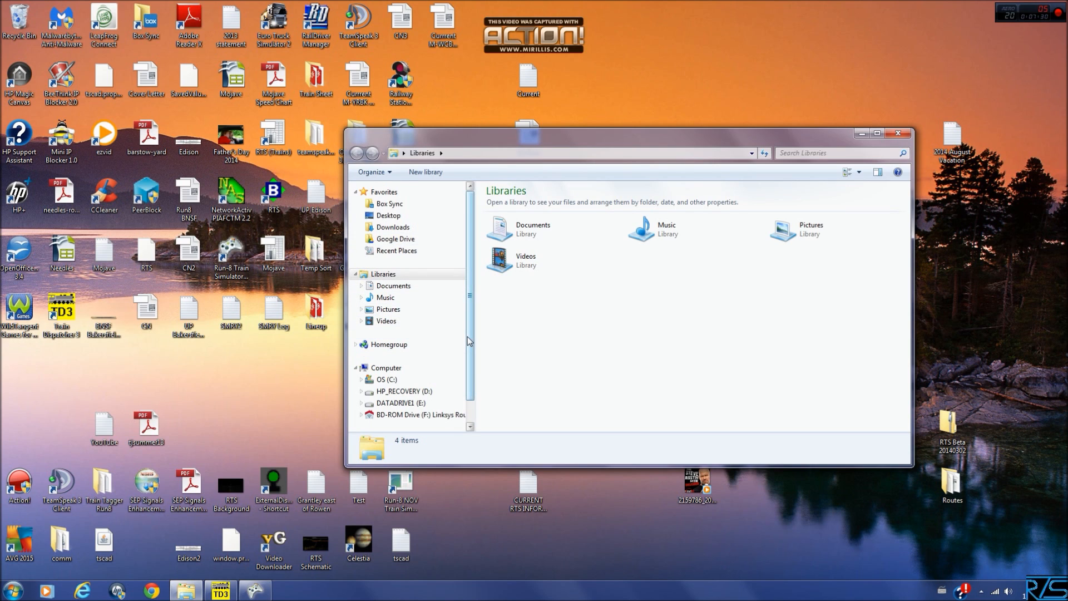
{"action": "left_click_drag", "start_coordinate": [469, 336], "coordinate": [469, 364]}
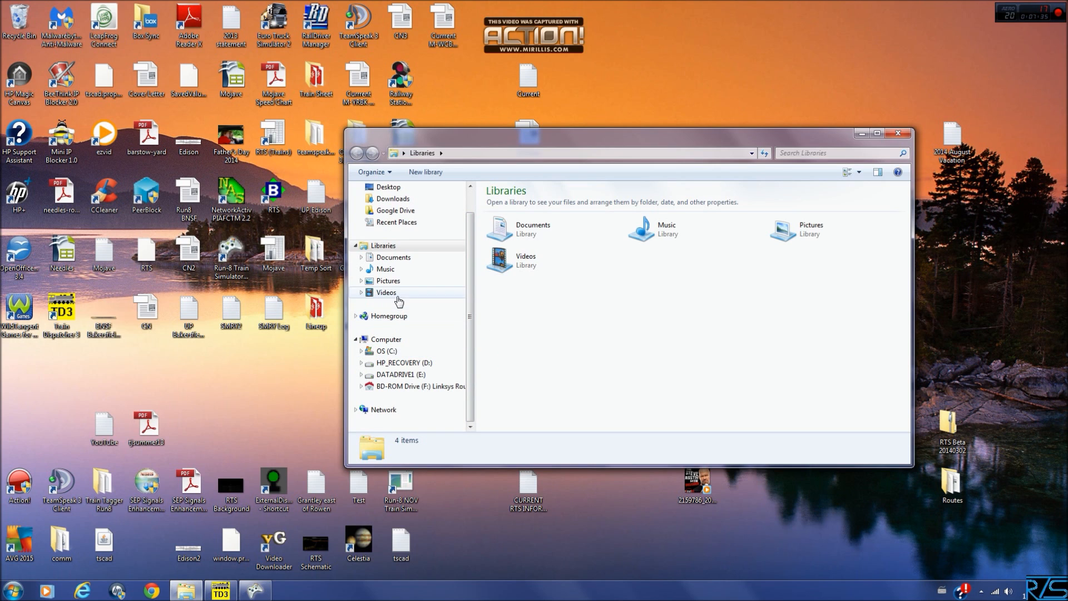
{"action": "left_click", "coordinate": [395, 225]}
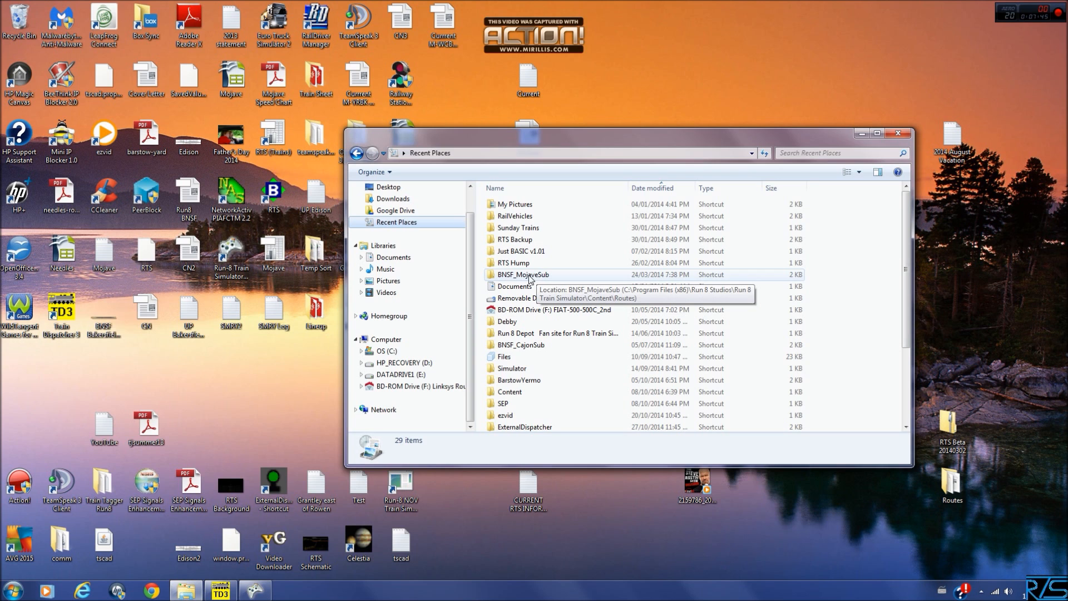
{"action": "left_click", "coordinate": [524, 278]}
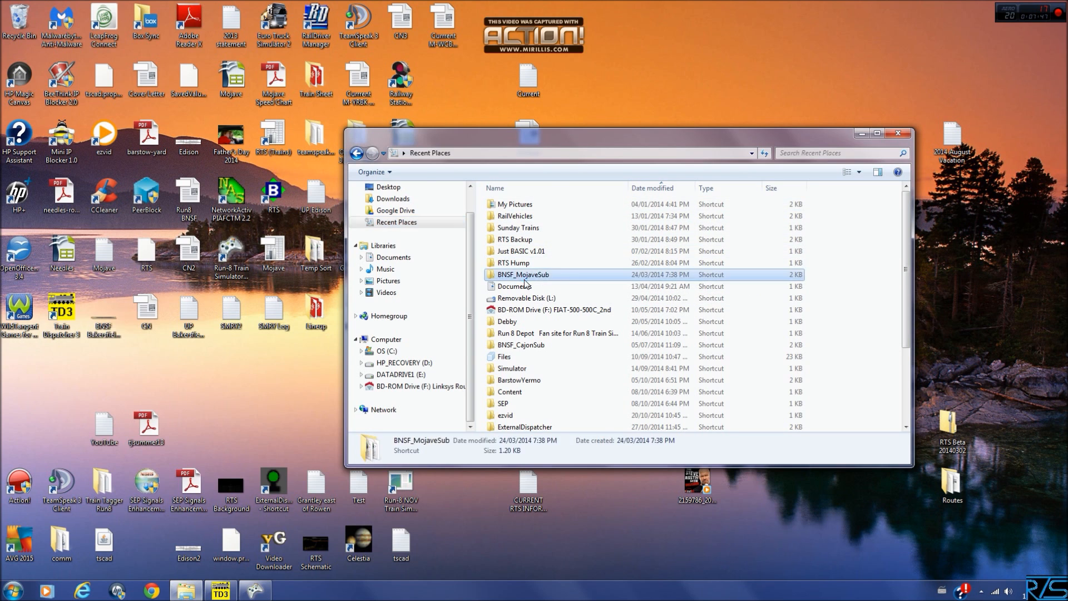
{"action": "double_click", "coordinate": [524, 278]}
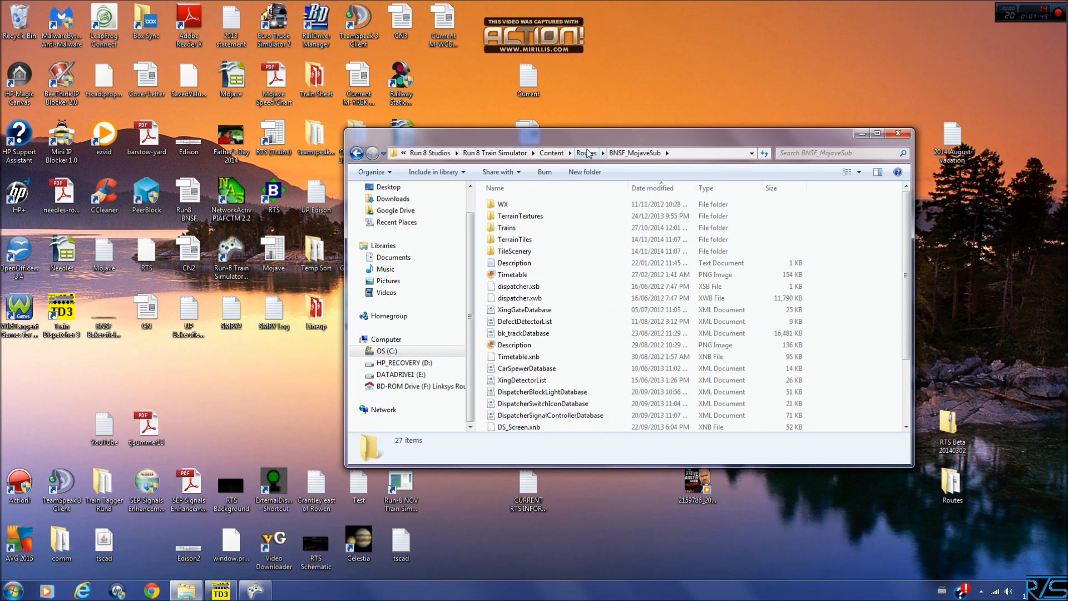
Go up to the Routes folder and open the Trains folder of the CSX_ALine route
{"action": "left_click", "coordinate": [587, 153]}
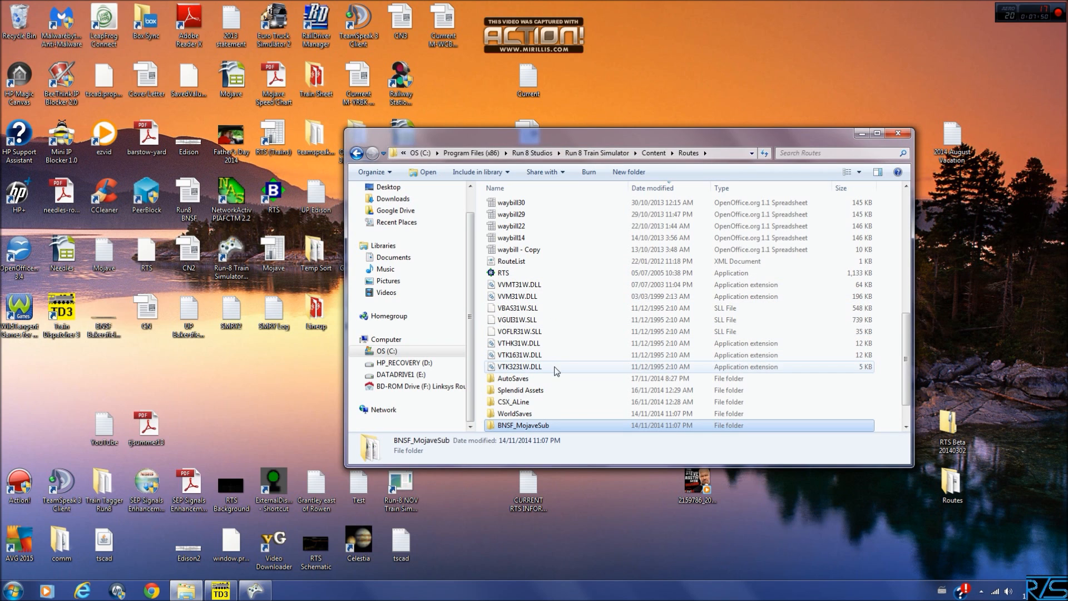
{"action": "double_click", "coordinate": [526, 401]}
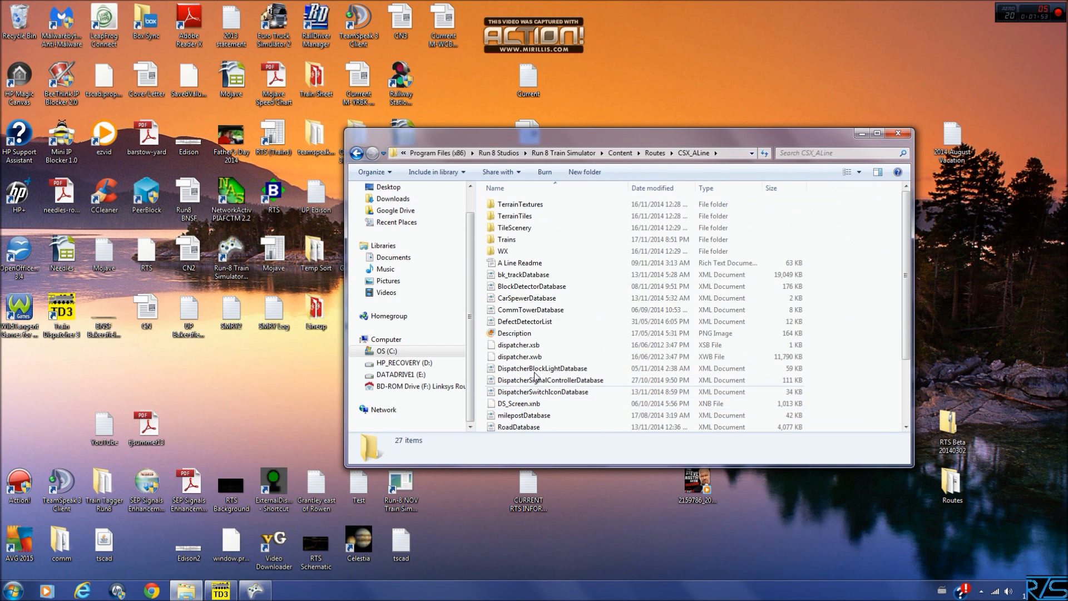
{"action": "double_click", "coordinate": [504, 240]}
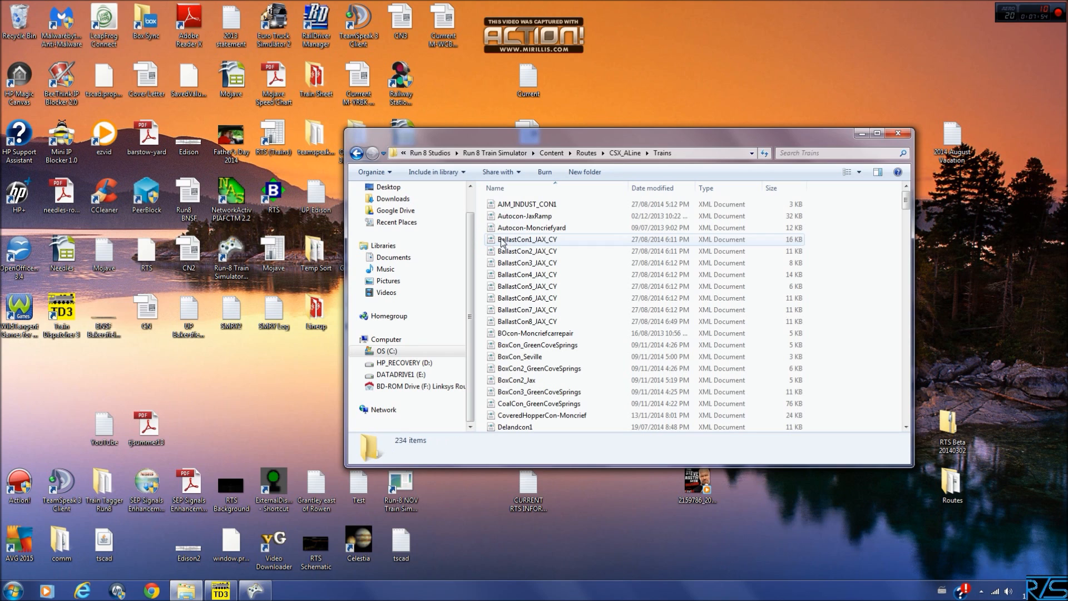
Sort the train files by newest modification date and open "RTS SURVEY - Race Pond Siding" in a maximized Notepad window
{"action": "left_click", "coordinate": [664, 190]}
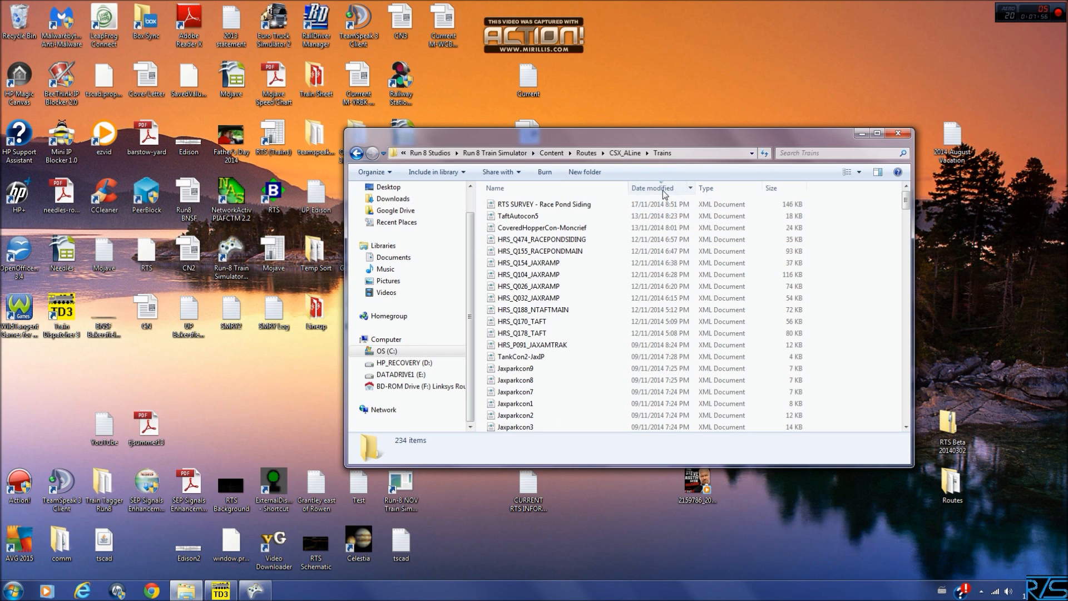
{"action": "right_click", "coordinate": [549, 209]}
{"action": "left_click", "coordinate": [569, 229]}
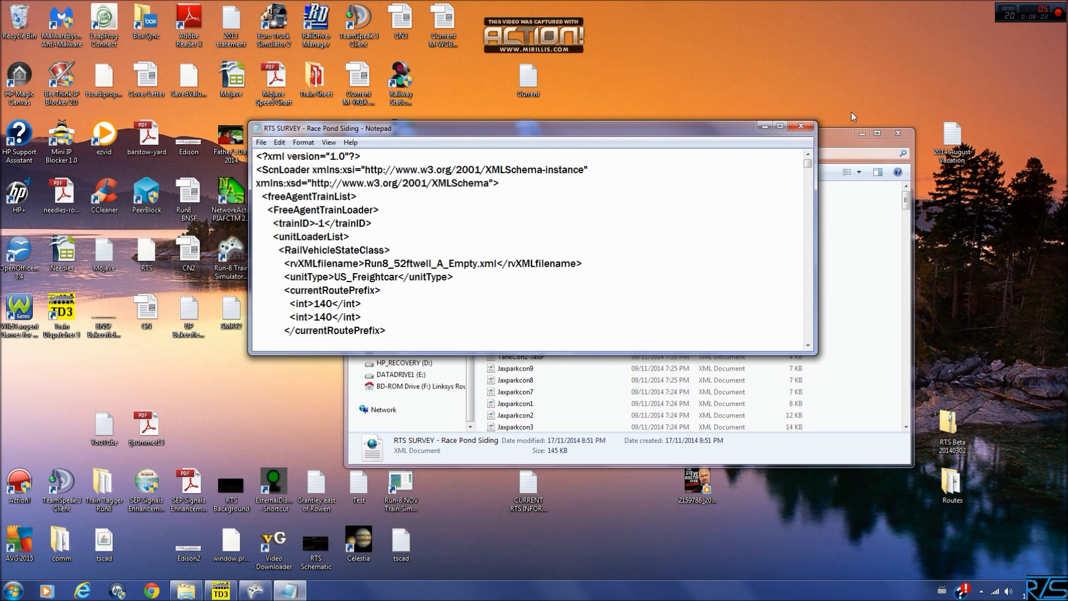
{"action": "left_click", "coordinate": [780, 126]}
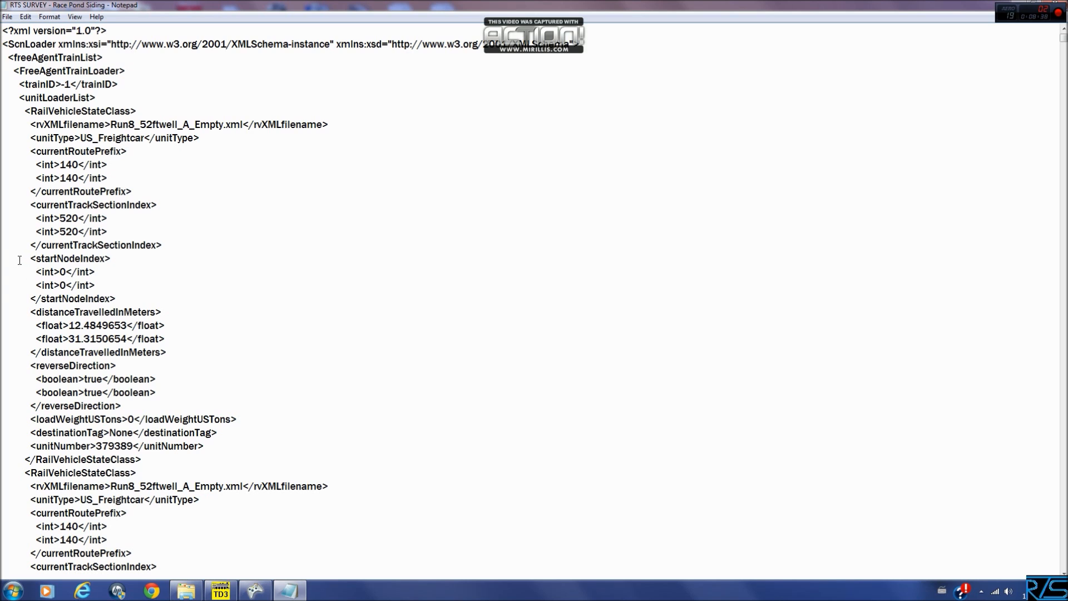
Highlight the first vehicle's startNodeIndex entry, and search the train file for ">-1<"
{"action": "left_click_drag", "start_coordinate": [19, 258], "coordinate": [134, 279]}
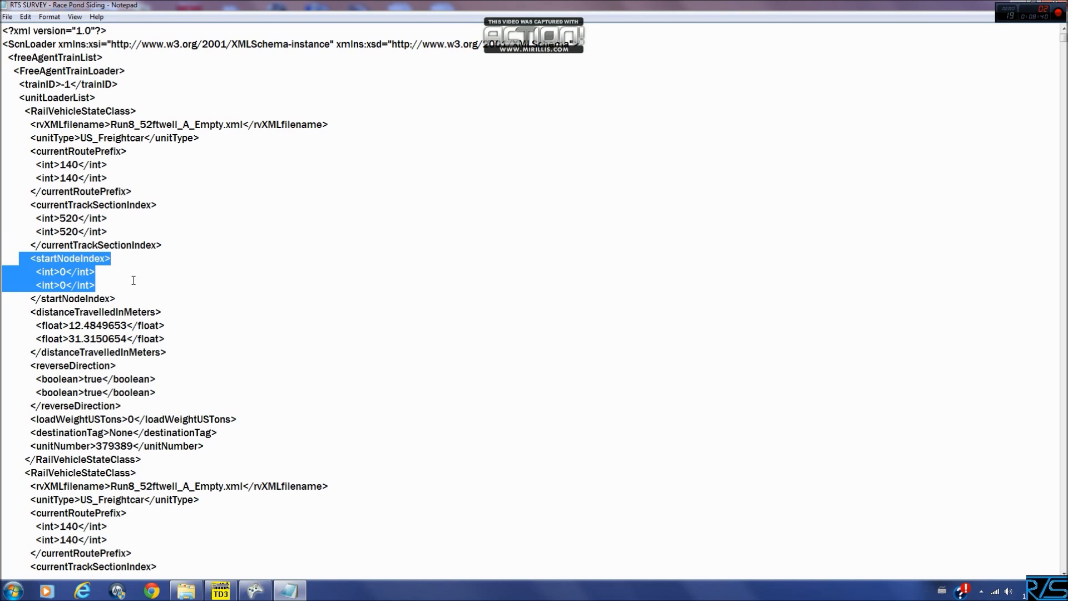
{"action": "left_click", "coordinate": [125, 284]}
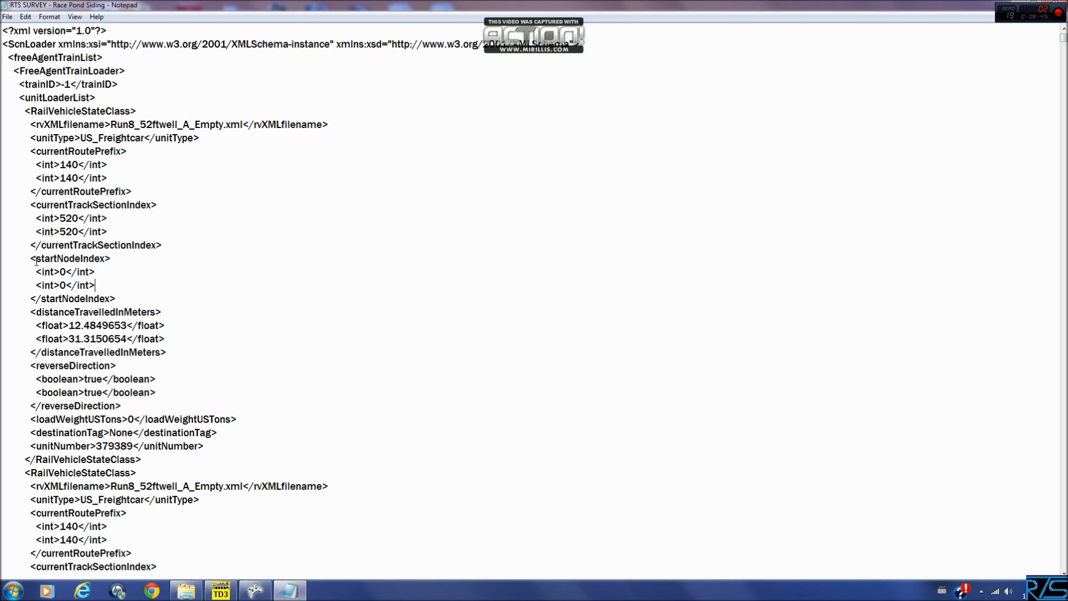
{"action": "left_click", "coordinate": [18, 257]}
{"action": "key", "text": "ctrl+f"}
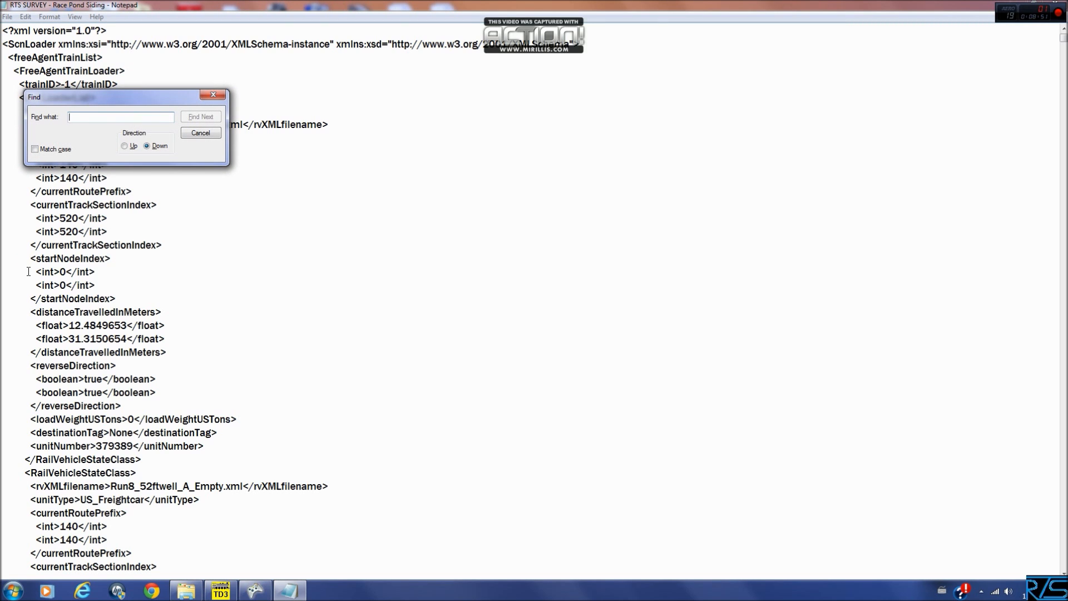
{"action": "type", "text": ">-1<"}
{"action": "left_click", "coordinate": [196, 119]}
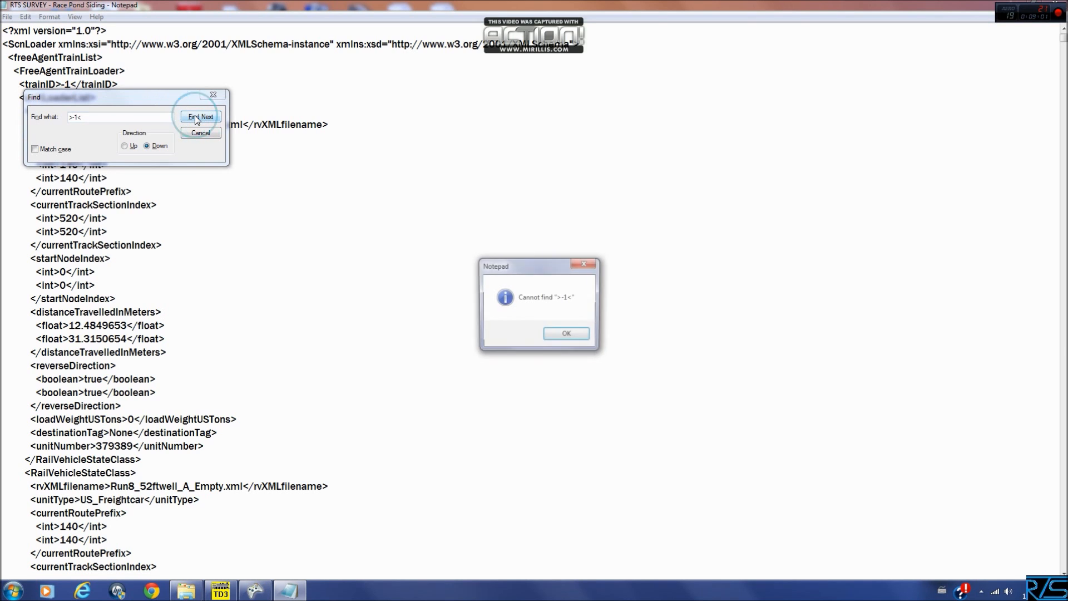
{"action": "left_click", "coordinate": [568, 335]}
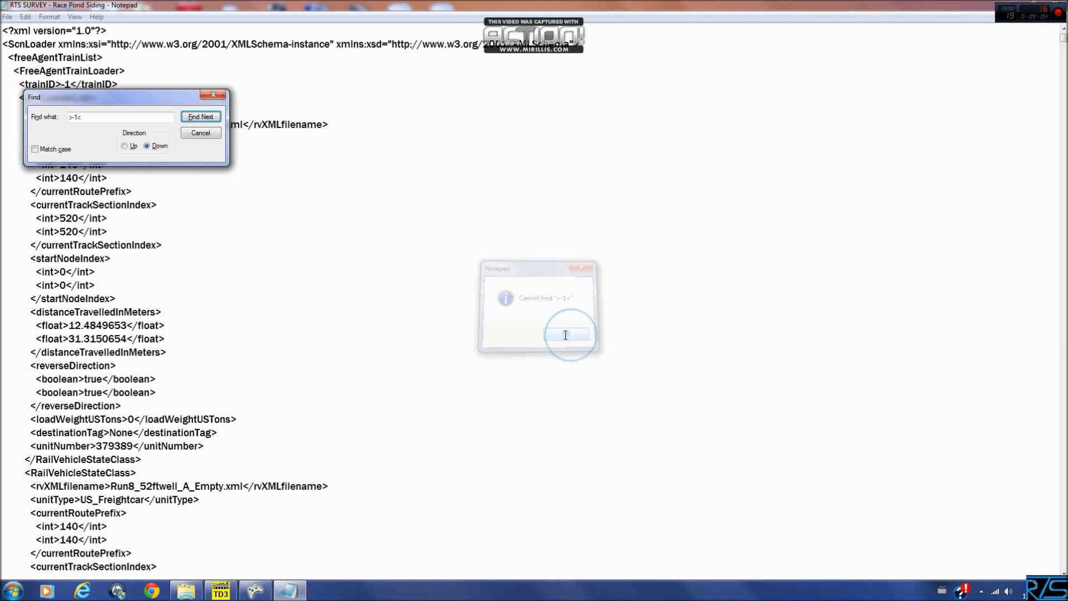
{"action": "left_click", "coordinate": [191, 133]}
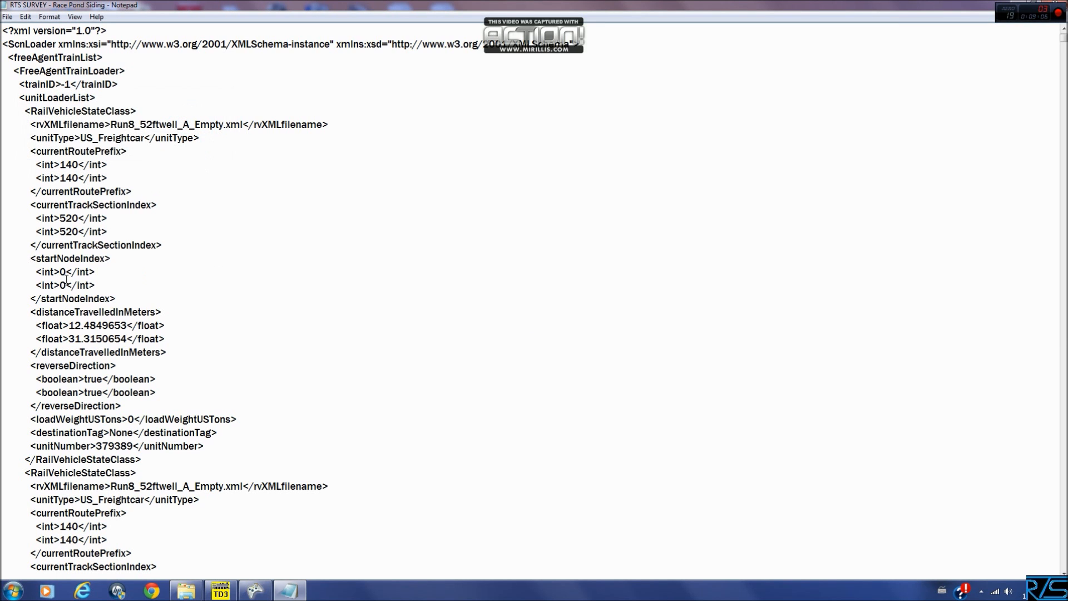
Look through the first vehicle entries and search the train file from its beginning for ">1<"
{"action": "left_click", "coordinate": [34, 273]}
{"action": "scroll", "coordinate": [34, 273], "scroll_direction": "down", "scroll_amount": 17}
{"action": "scroll", "coordinate": [34, 273], "scroll_direction": "down", "scroll_amount": 20}
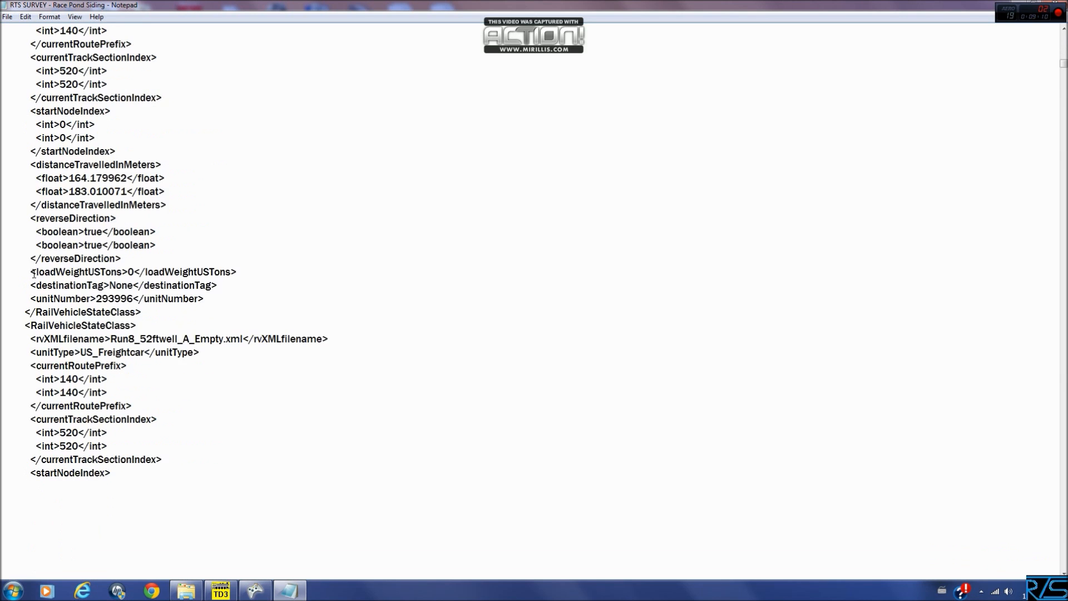
{"action": "scroll", "coordinate": [34, 272], "scroll_direction": "down", "scroll_amount": 20}
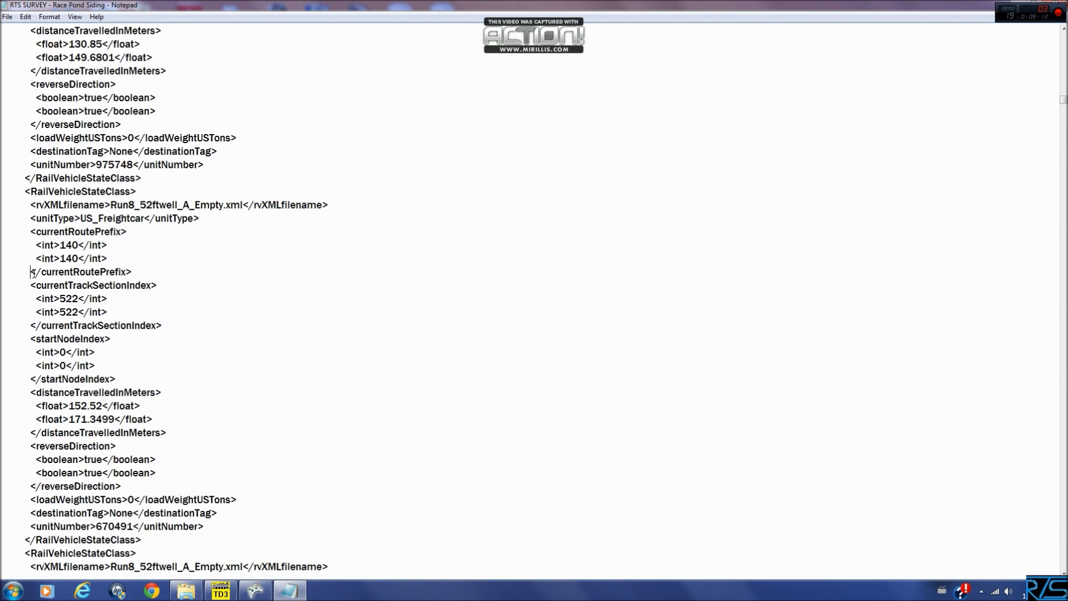
{"action": "scroll", "coordinate": [34, 272], "scroll_direction": "up", "scroll_amount": 20}
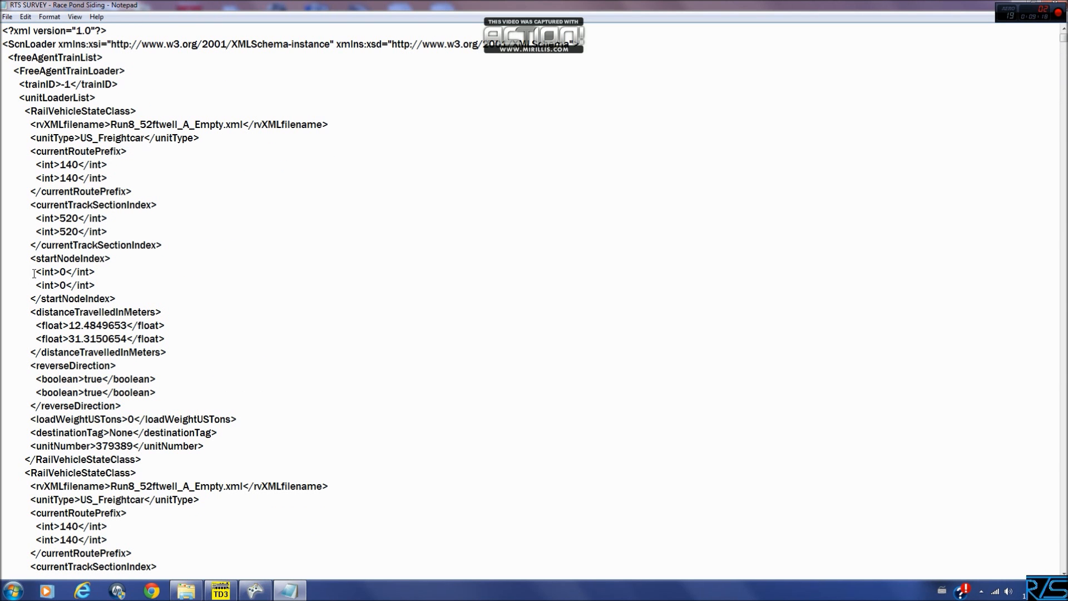
{"action": "key", "text": "ctrl+f"}
{"action": "left_click", "coordinate": [74, 118]}
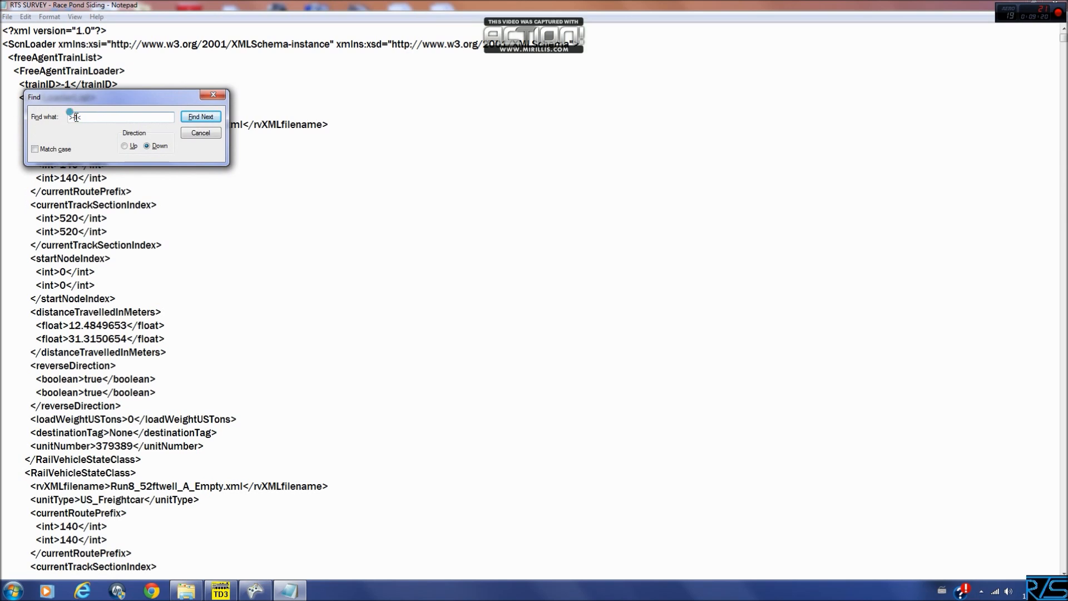
{"action": "key", "text": "BackSpace"}
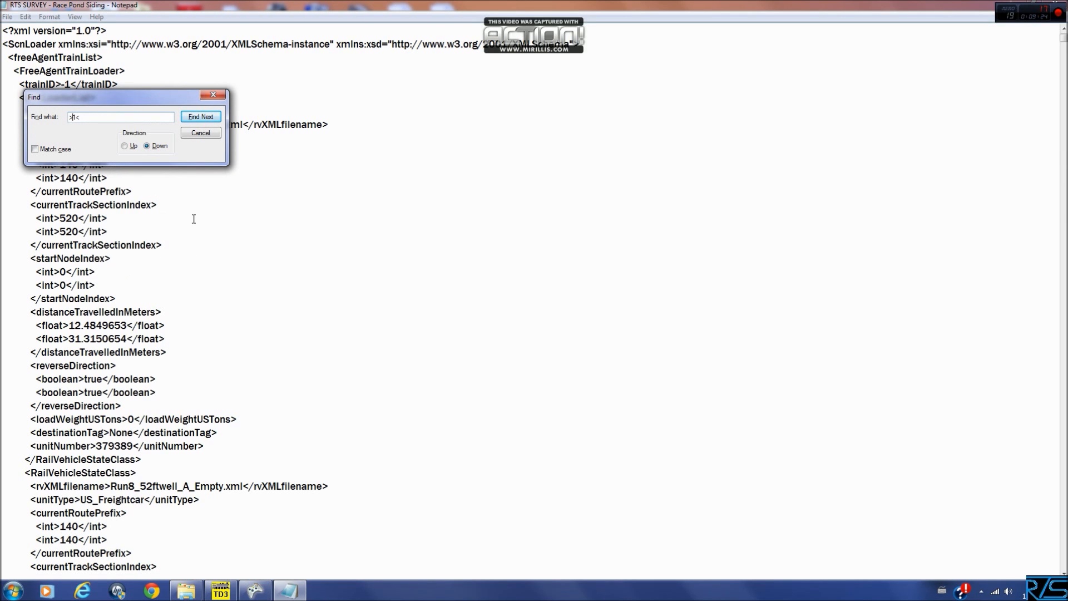
{"action": "left_click", "coordinate": [204, 120]}
{"action": "left_click", "coordinate": [564, 335]}
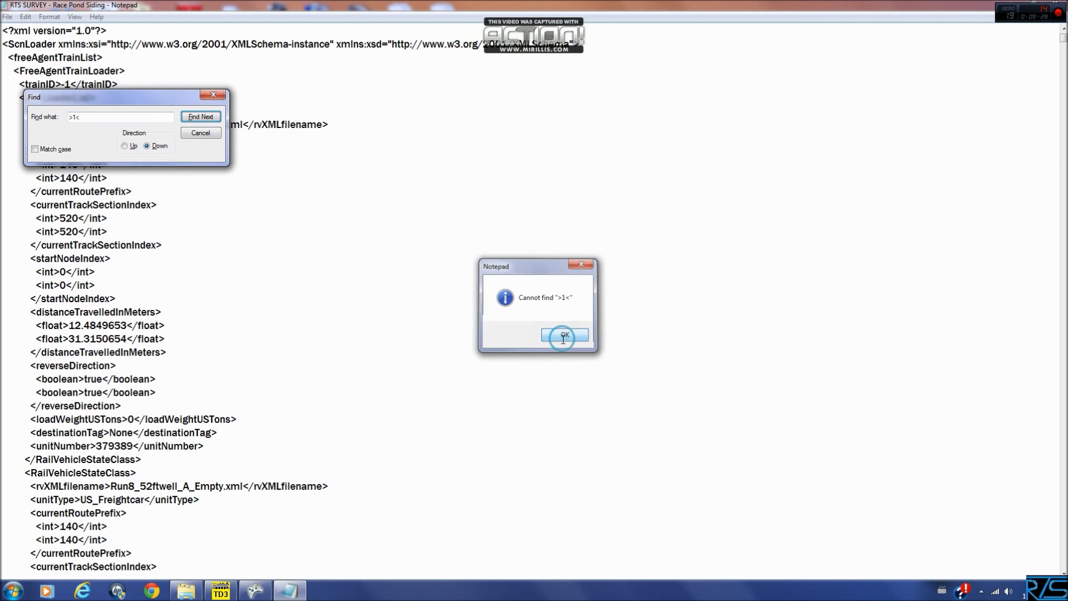
{"action": "left_click_drag", "start_coordinate": [136, 109], "coordinate": [340, 179]}
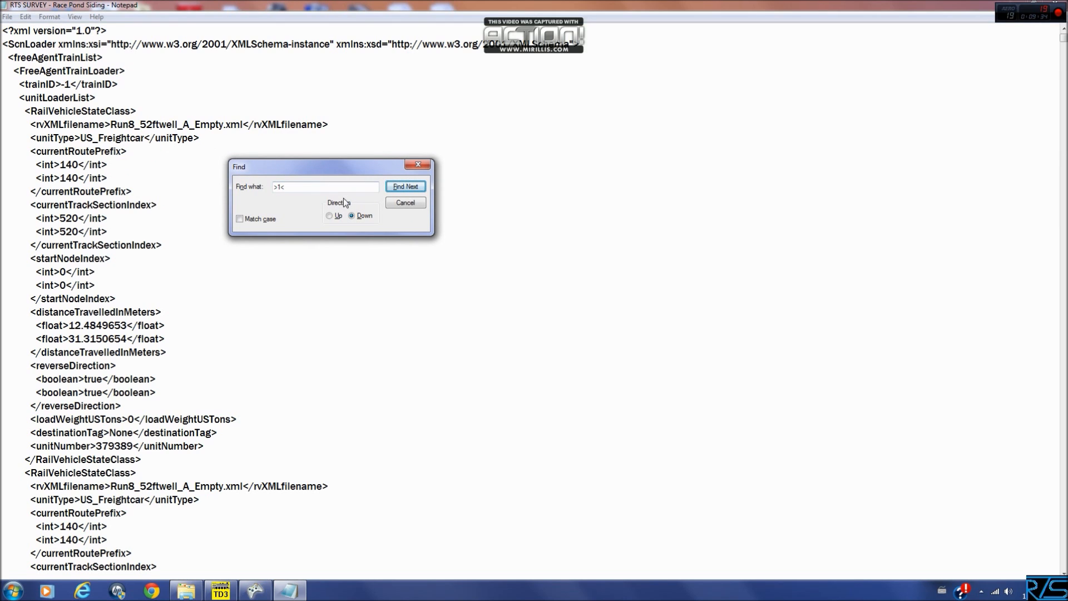
{"action": "left_click", "coordinate": [405, 203]}
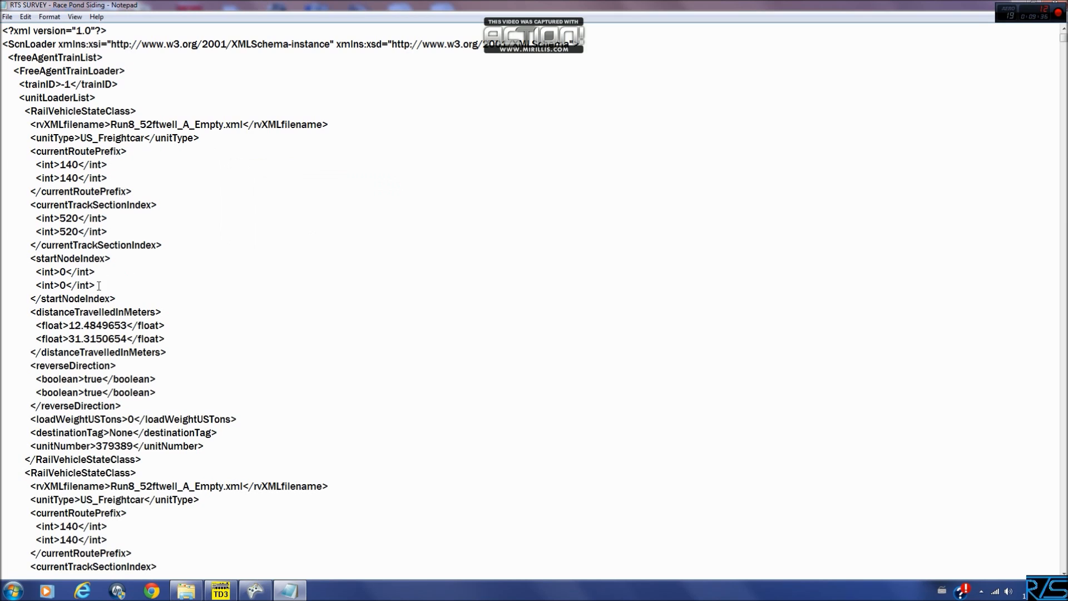
Read down through the vehicle entries of the Race Pond siding file, examining each car's currentTrackSectionIndex, startNodeIndex, distanceTravelledInMeters and reverseDirection values
{"action": "scroll", "coordinate": [98, 286], "scroll_direction": "down", "scroll_amount": 18}
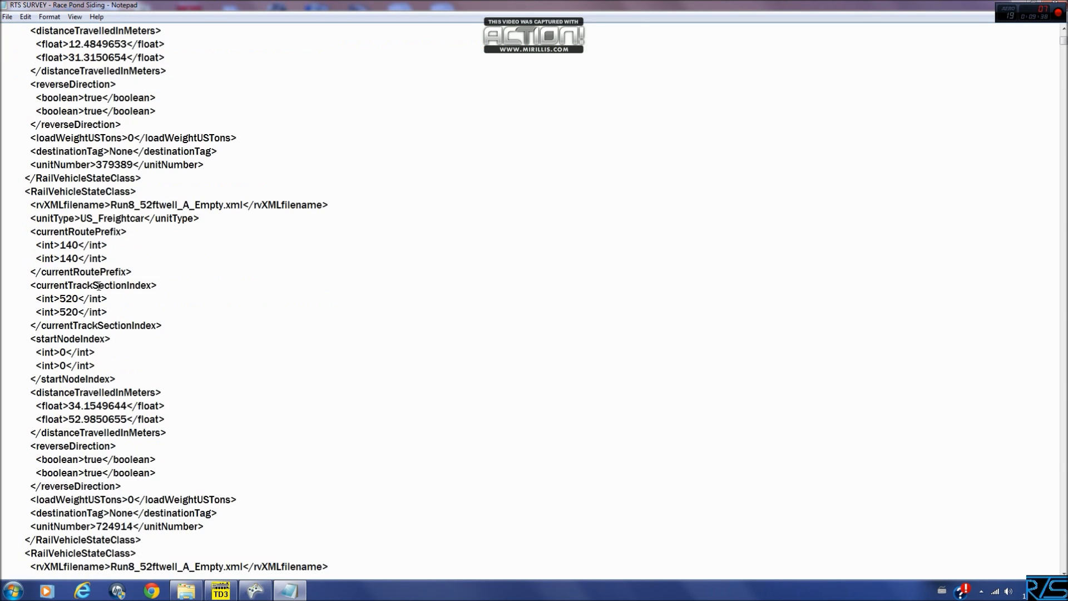
{"action": "scroll", "coordinate": [98, 287], "scroll_direction": "down", "scroll_amount": 20}
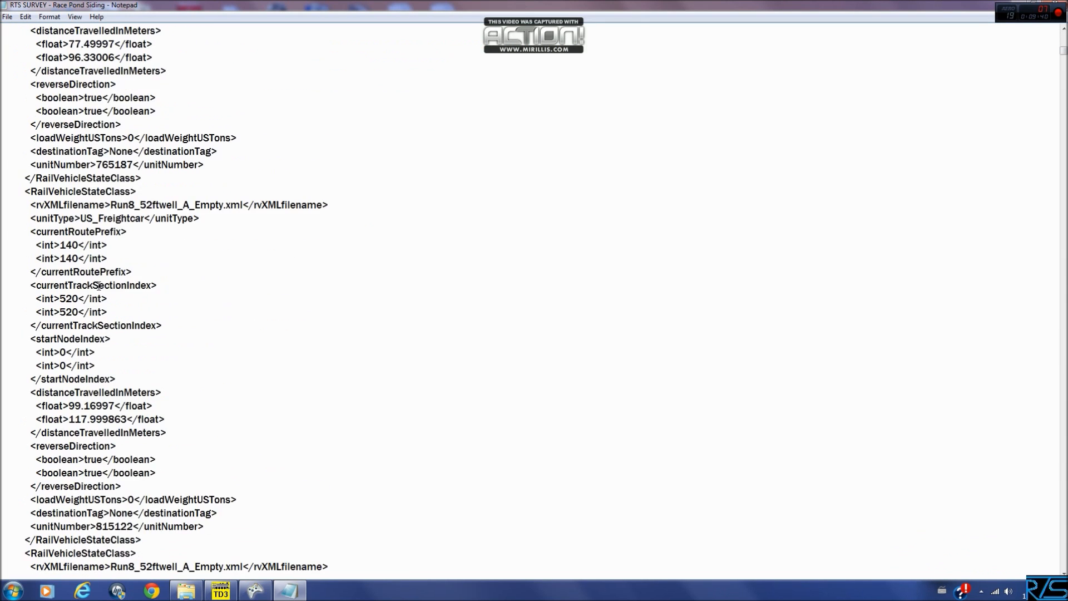
{"action": "scroll", "coordinate": [99, 286], "scroll_direction": "down", "scroll_amount": 7}
{"action": "scroll", "coordinate": [99, 286], "scroll_direction": "down", "scroll_amount": 20}
{"action": "scroll", "coordinate": [98, 286], "scroll_direction": "down", "scroll_amount": 6}
{"action": "scroll", "coordinate": [98, 286], "scroll_direction": "down", "scroll_amount": 20}
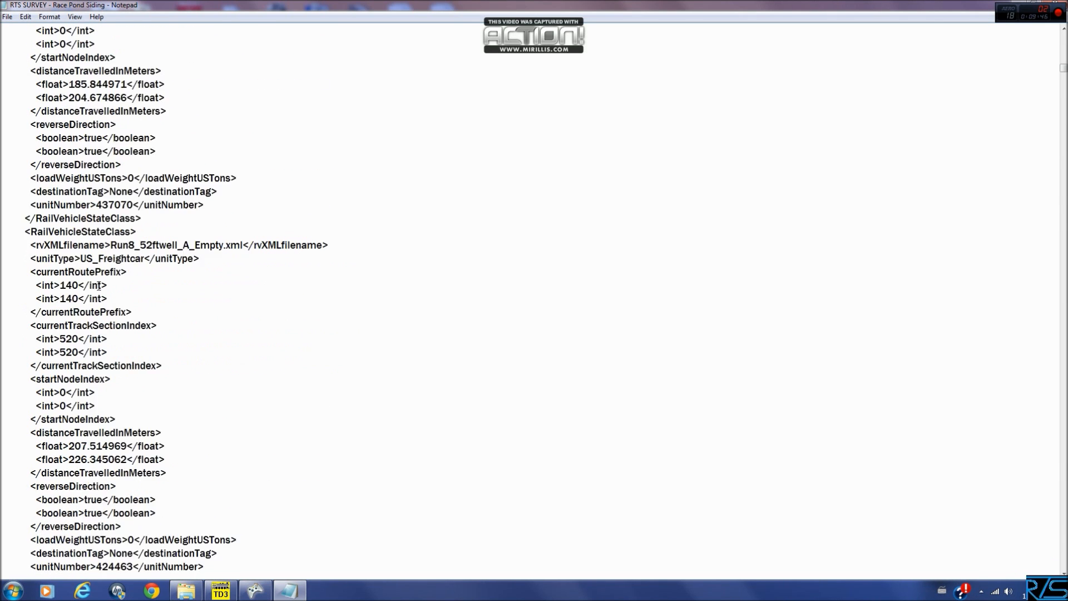
{"action": "scroll", "coordinate": [98, 286], "scroll_direction": "up", "scroll_amount": 4}
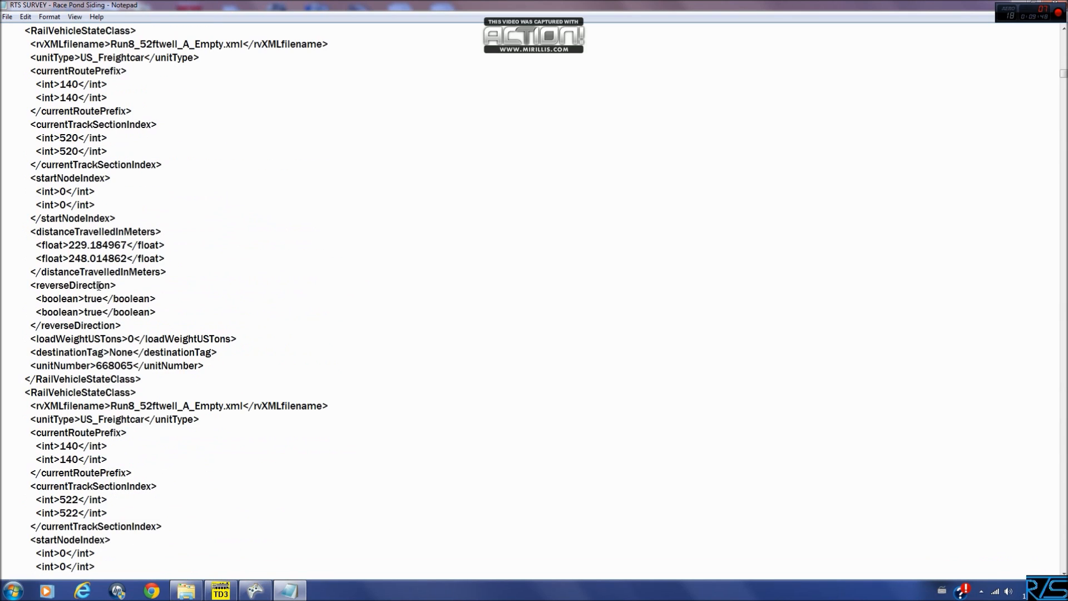
{"action": "scroll", "coordinate": [98, 286], "scroll_direction": "down", "scroll_amount": 7}
{"action": "scroll", "coordinate": [99, 286], "scroll_direction": "down", "scroll_amount": 20}
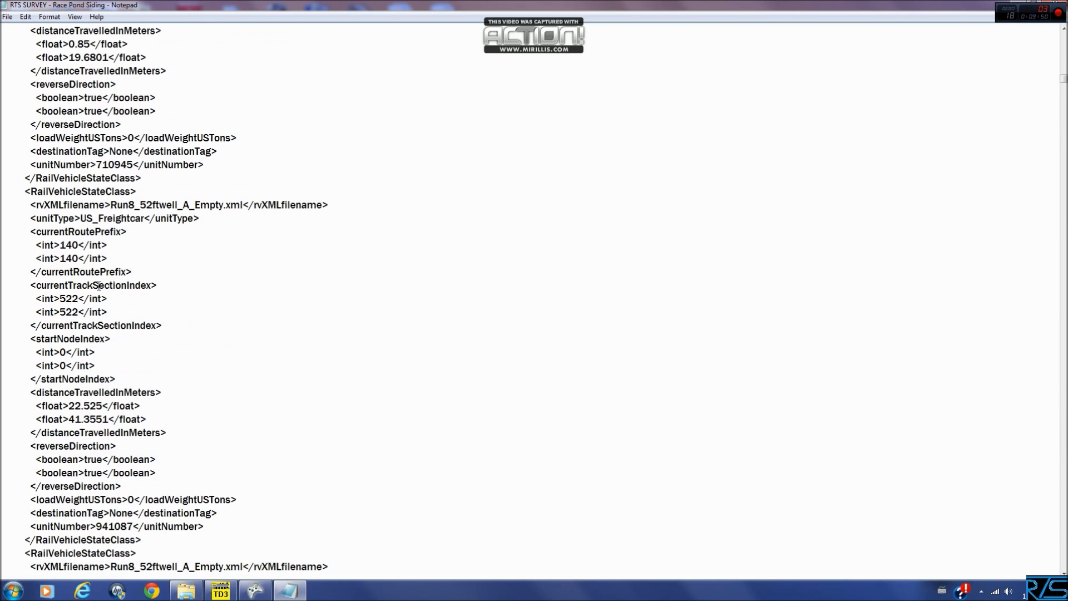
{"action": "scroll", "coordinate": [99, 286], "scroll_direction": "down", "scroll_amount": 12}
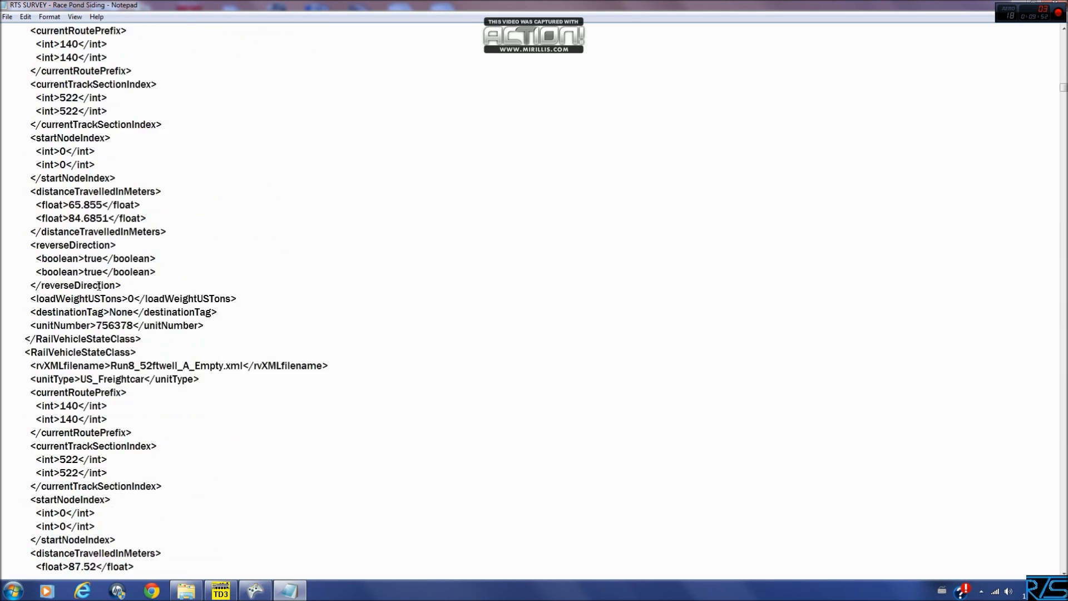
{"action": "scroll", "coordinate": [99, 286], "scroll_direction": "down", "scroll_amount": 15}
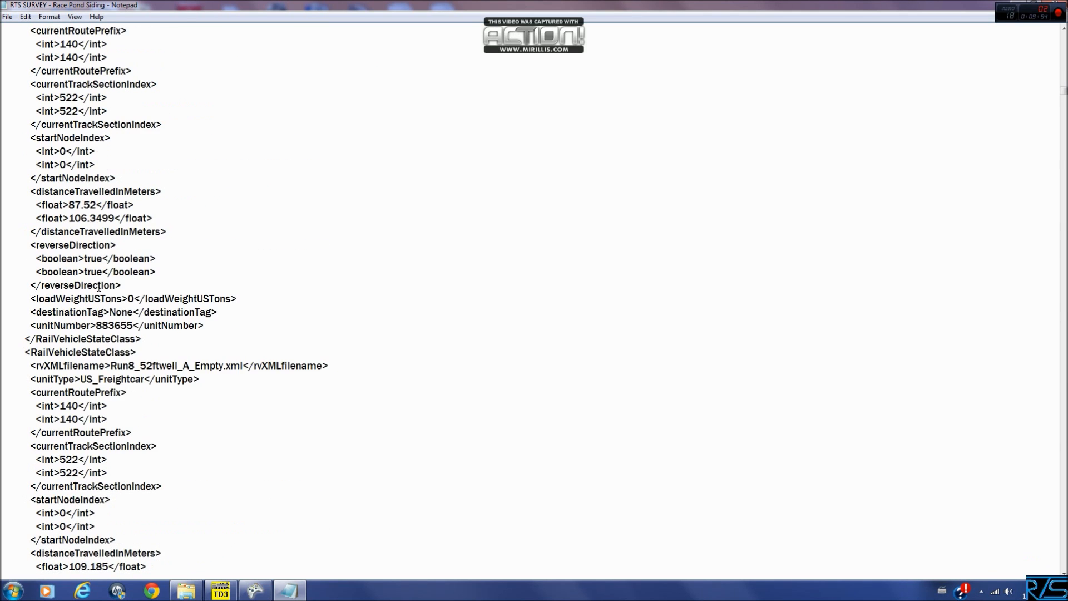
{"action": "scroll", "coordinate": [98, 286], "scroll_direction": "down", "scroll_amount": 20}
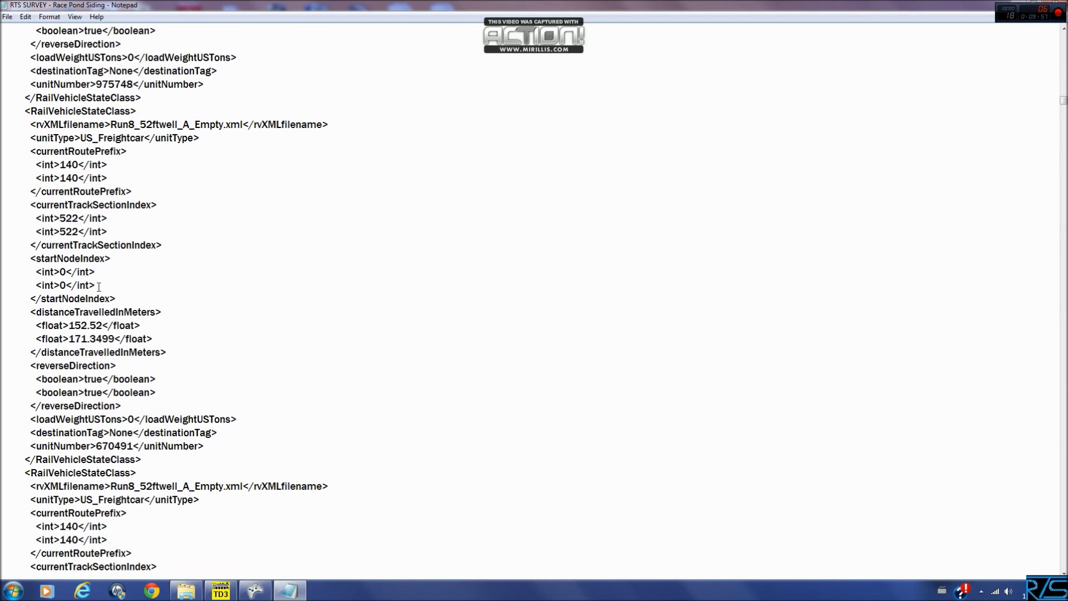
{"action": "scroll", "coordinate": [98, 286], "scroll_direction": "down", "scroll_amount": 8}
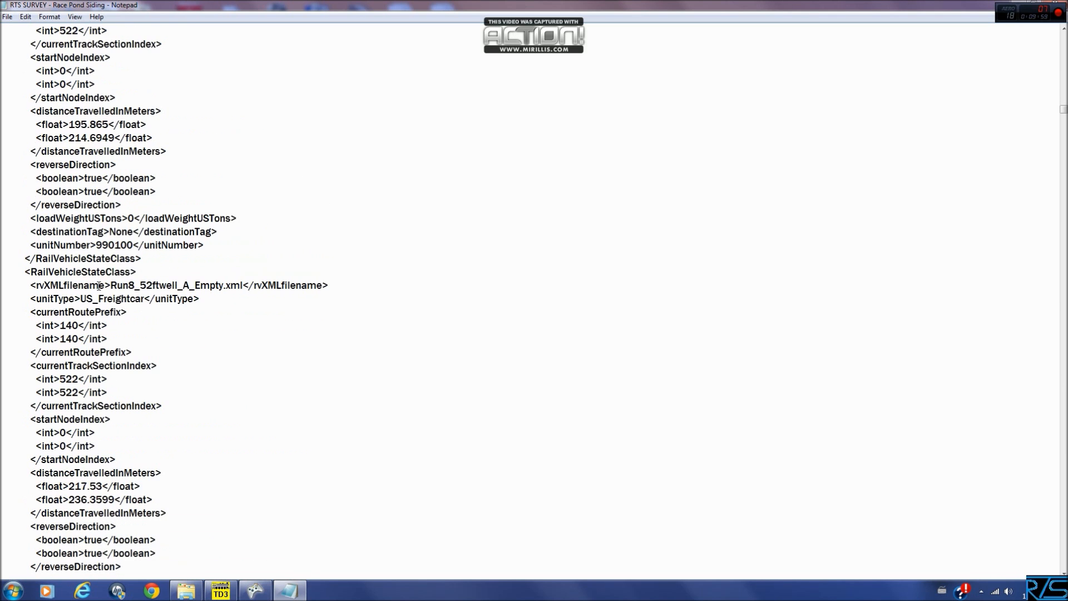
{"action": "scroll", "coordinate": [99, 286], "scroll_direction": "down", "scroll_amount": 9}
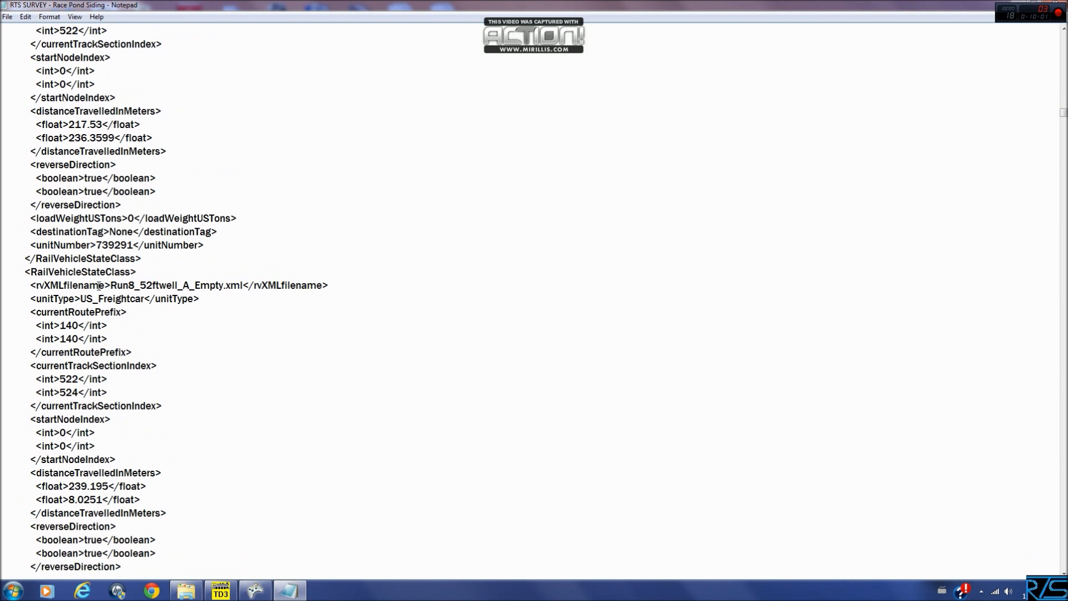
{"action": "scroll", "coordinate": [98, 286], "scroll_direction": "down", "scroll_amount": 13}
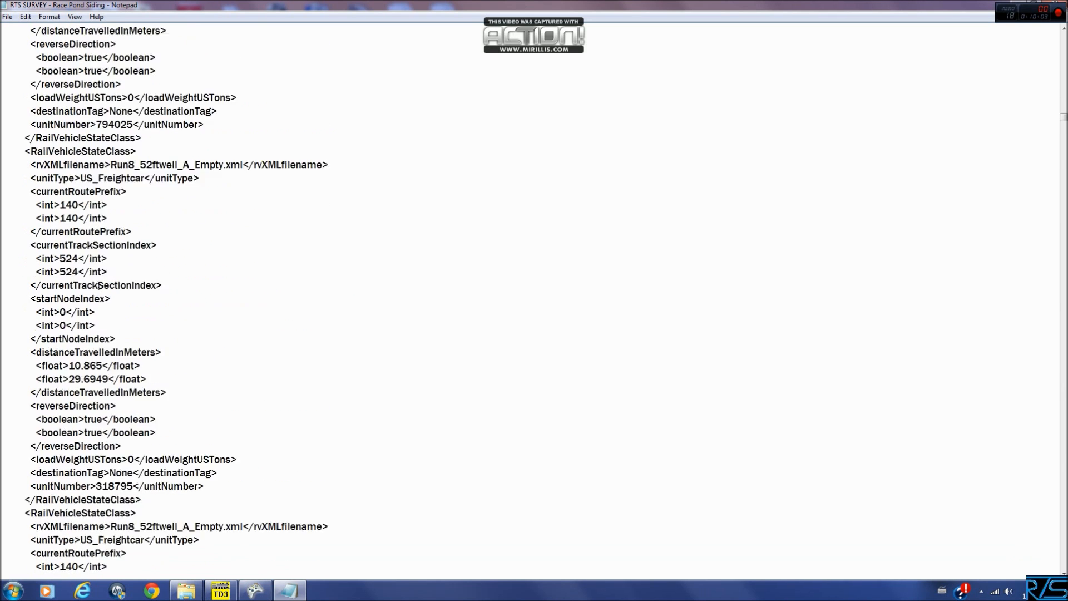
{"action": "scroll", "coordinate": [98, 286], "scroll_direction": "down", "scroll_amount": 20}
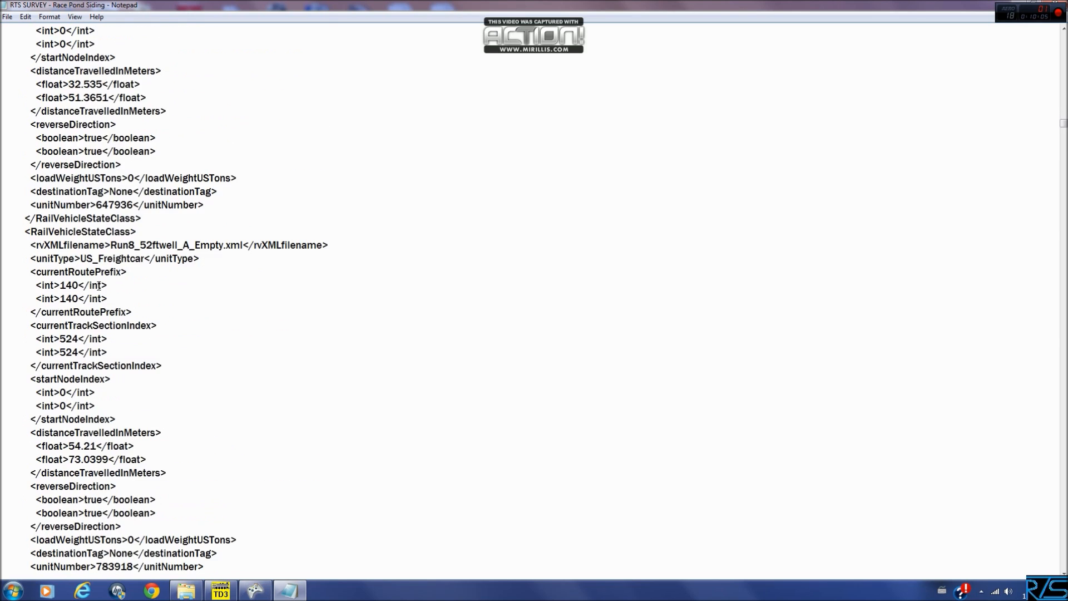
{"action": "scroll", "coordinate": [99, 286], "scroll_direction": "down", "scroll_amount": 8}
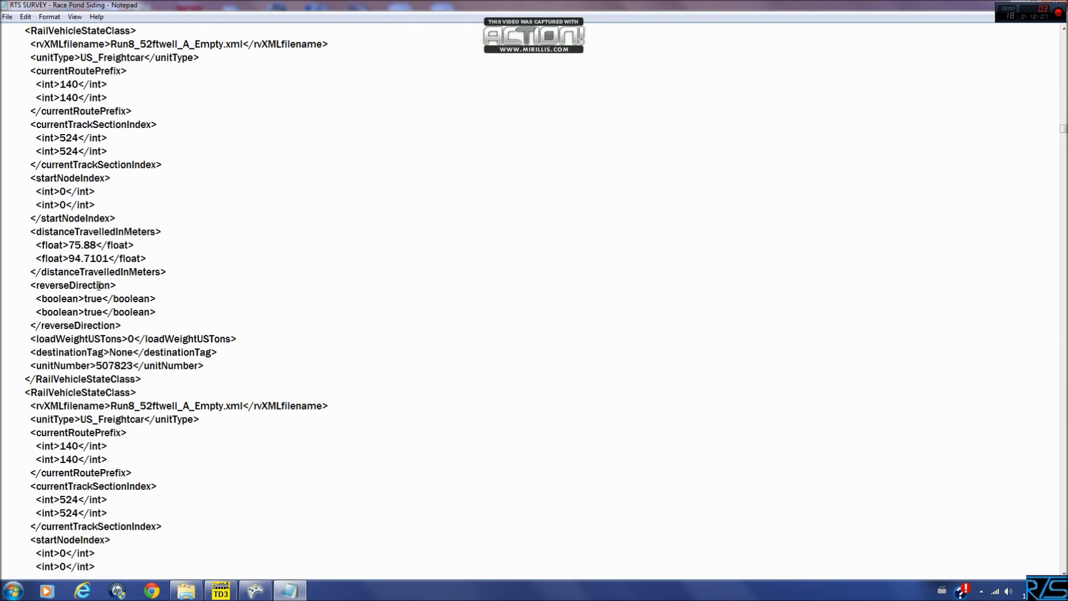
{"action": "scroll", "coordinate": [99, 286], "scroll_direction": "down", "scroll_amount": 20}
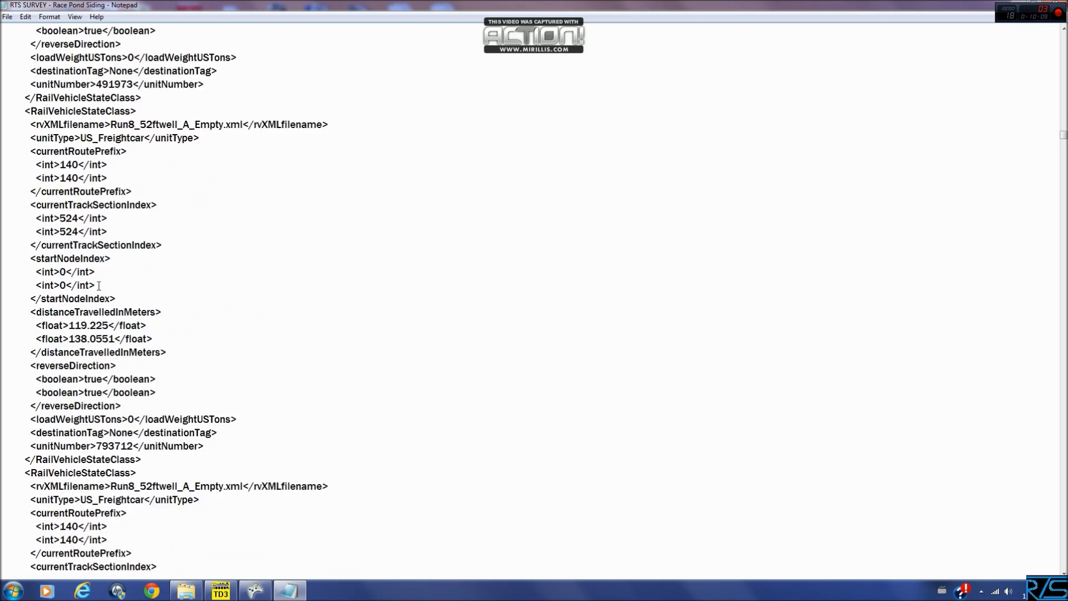
{"action": "scroll", "coordinate": [99, 286], "scroll_direction": "down", "scroll_amount": 3}
{"action": "scroll", "coordinate": [99, 286], "scroll_direction": "down", "scroll_amount": 3}
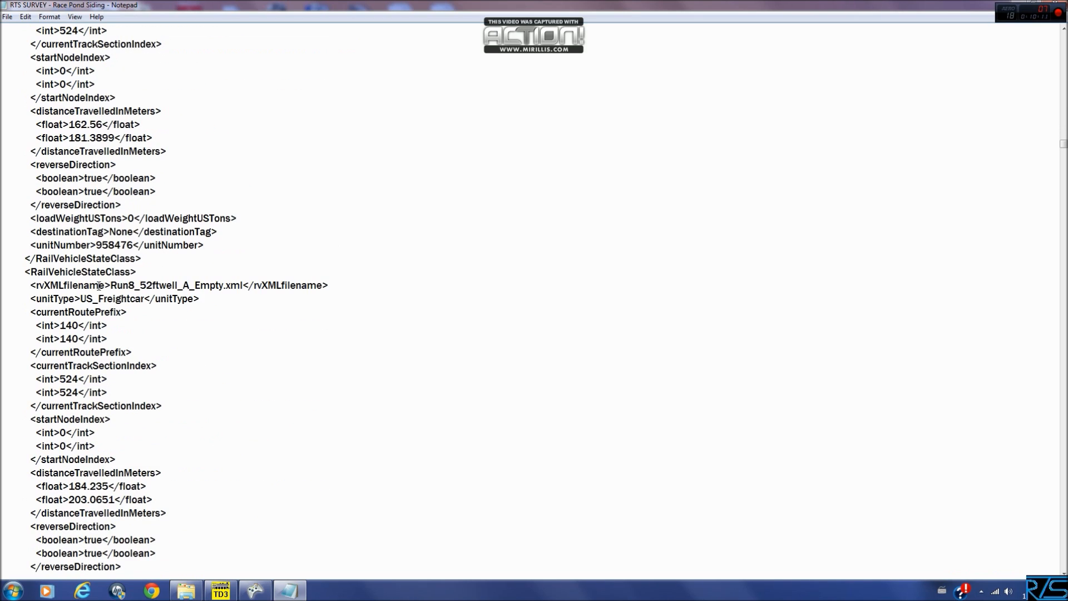
{"action": "scroll", "coordinate": [99, 286], "scroll_direction": "down", "scroll_amount": 18}
{"action": "scroll", "coordinate": [99, 286], "scroll_direction": "up", "scroll_amount": 6}
{"action": "scroll", "coordinate": [99, 286], "scroll_direction": "down", "scroll_amount": 12}
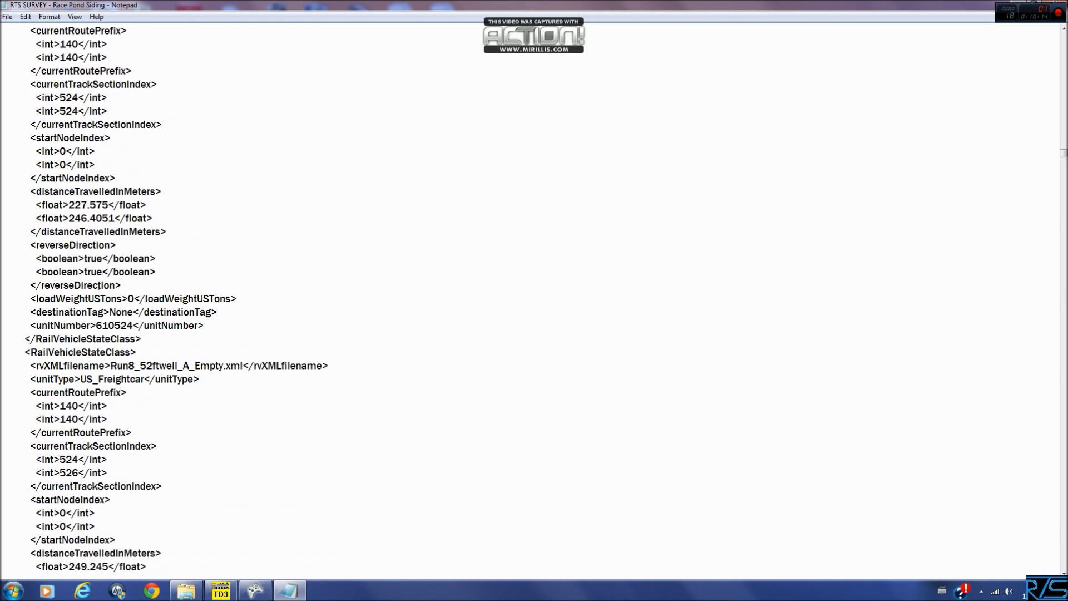
{"action": "scroll", "coordinate": [99, 286], "scroll_direction": "down", "scroll_amount": 20}
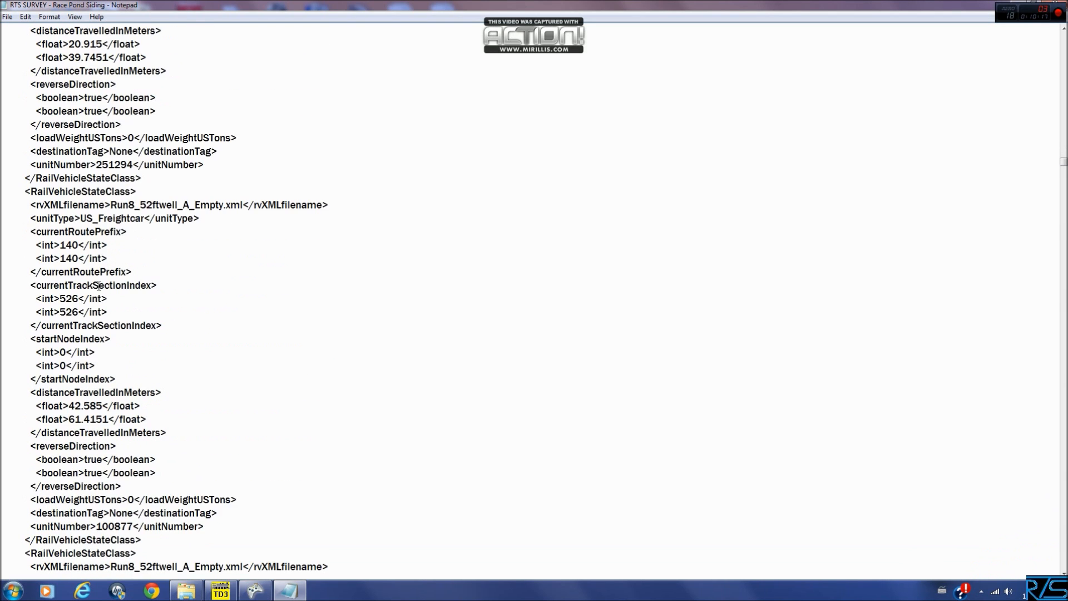
{"action": "scroll", "coordinate": [99, 286], "scroll_direction": "down", "scroll_amount": 20}
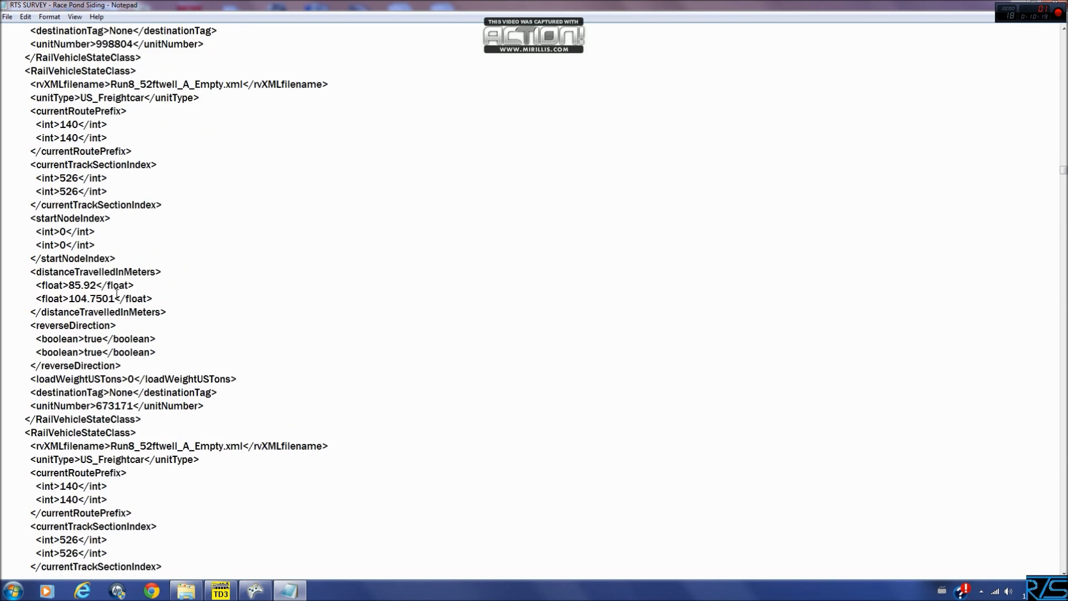
{"action": "scroll", "coordinate": [116, 292], "scroll_direction": "down", "scroll_amount": 13}
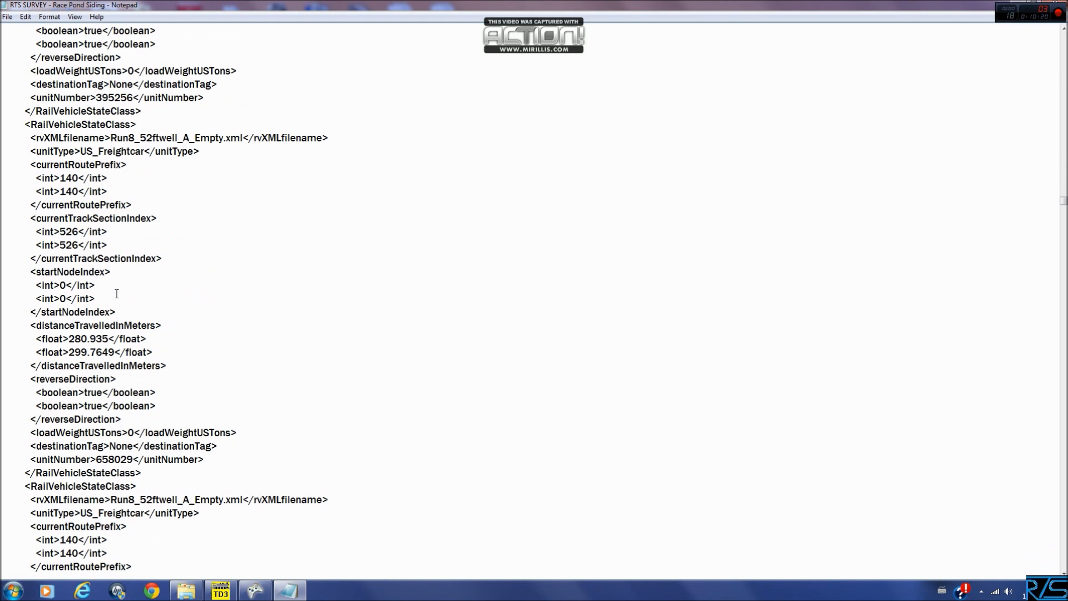
{"action": "scroll", "coordinate": [117, 294], "scroll_direction": "down", "scroll_amount": 17}
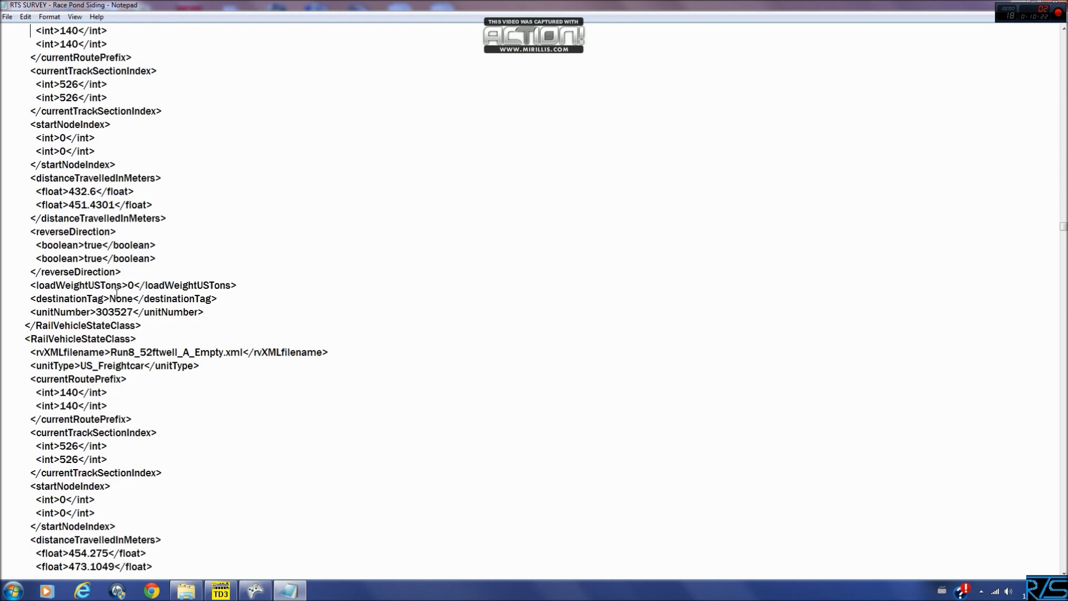
{"action": "scroll", "coordinate": [117, 293], "scroll_direction": "down", "scroll_amount": 20}
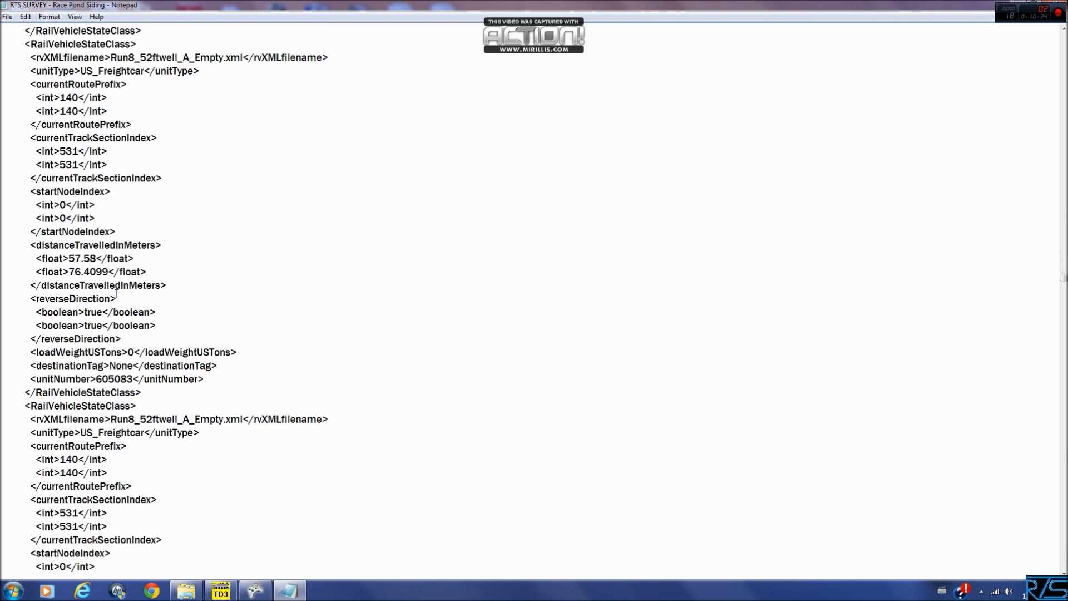
{"action": "scroll", "coordinate": [116, 294], "scroll_direction": "down", "scroll_amount": 15}
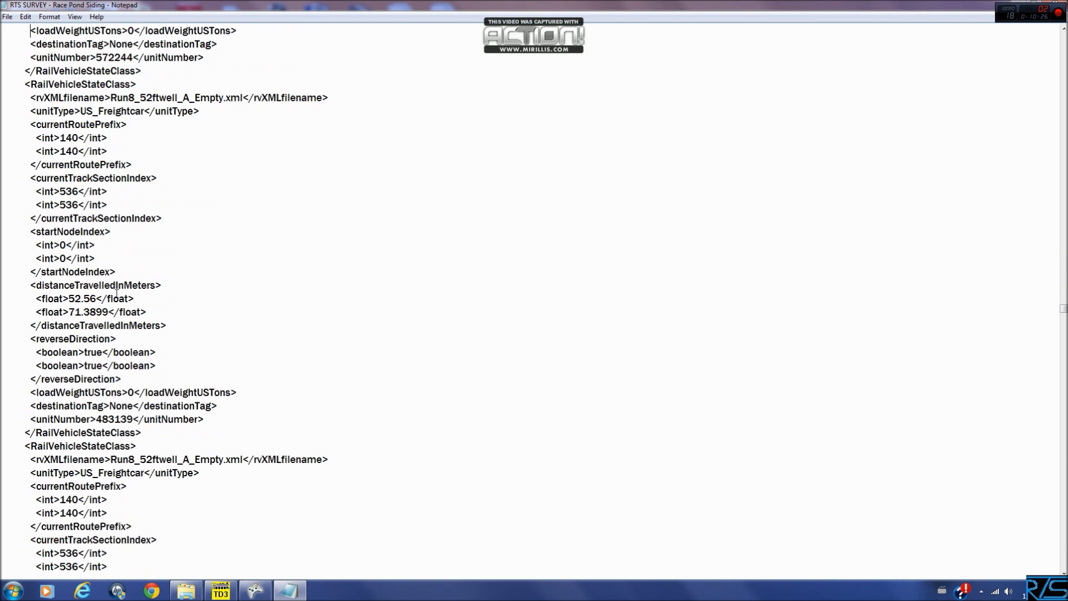
{"action": "scroll", "coordinate": [116, 293], "scroll_direction": "down", "scroll_amount": 20}
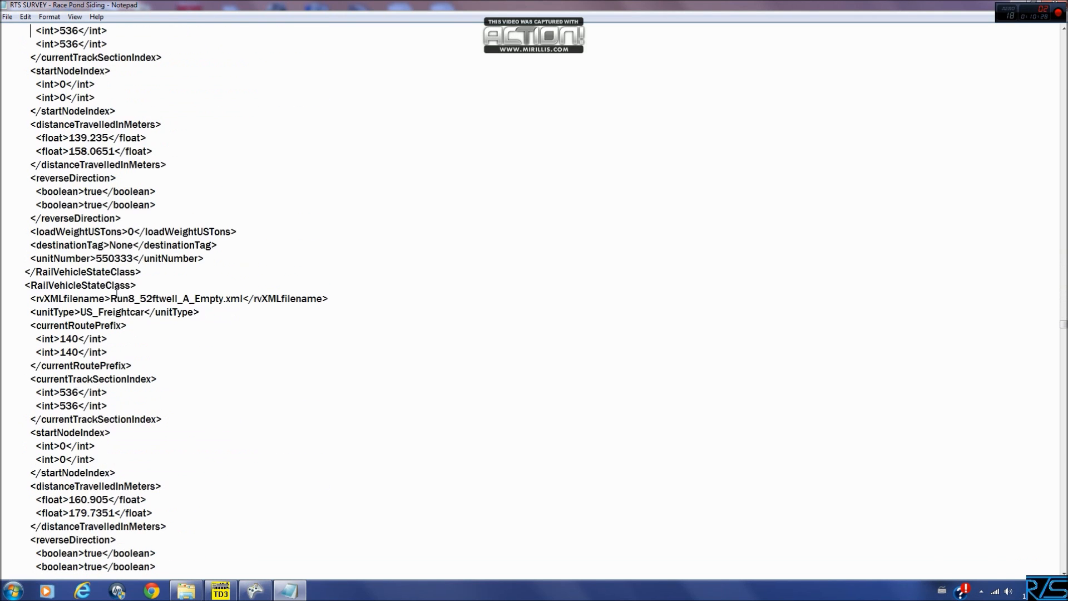
{"action": "scroll", "coordinate": [117, 293], "scroll_direction": "down", "scroll_amount": 10}
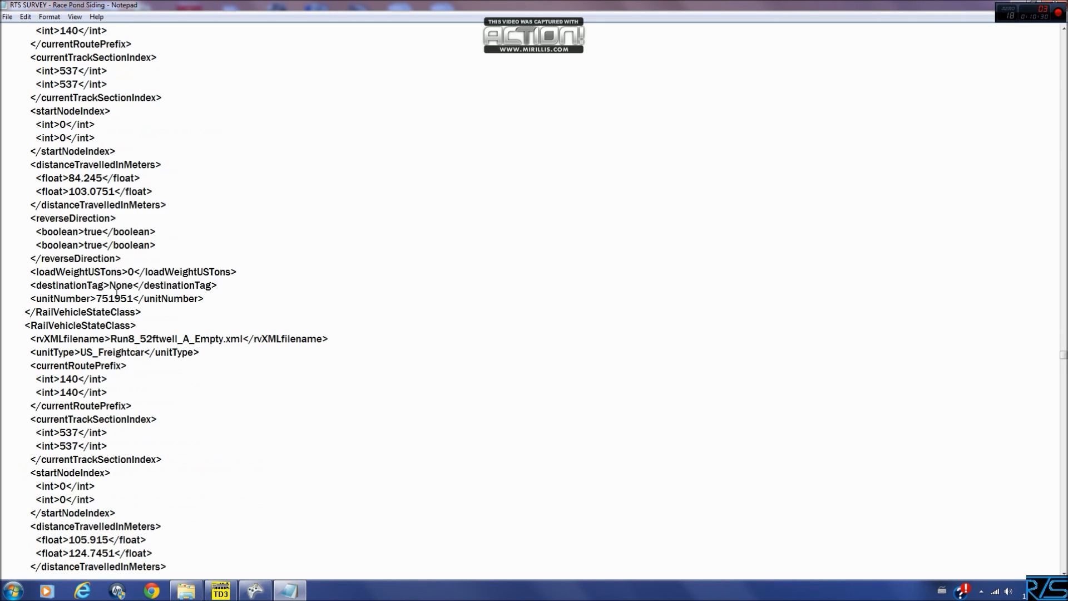
{"action": "scroll", "coordinate": [117, 293], "scroll_direction": "down", "scroll_amount": 13}
{"action": "scroll", "coordinate": [117, 293], "scroll_direction": "down", "scroll_amount": 13}
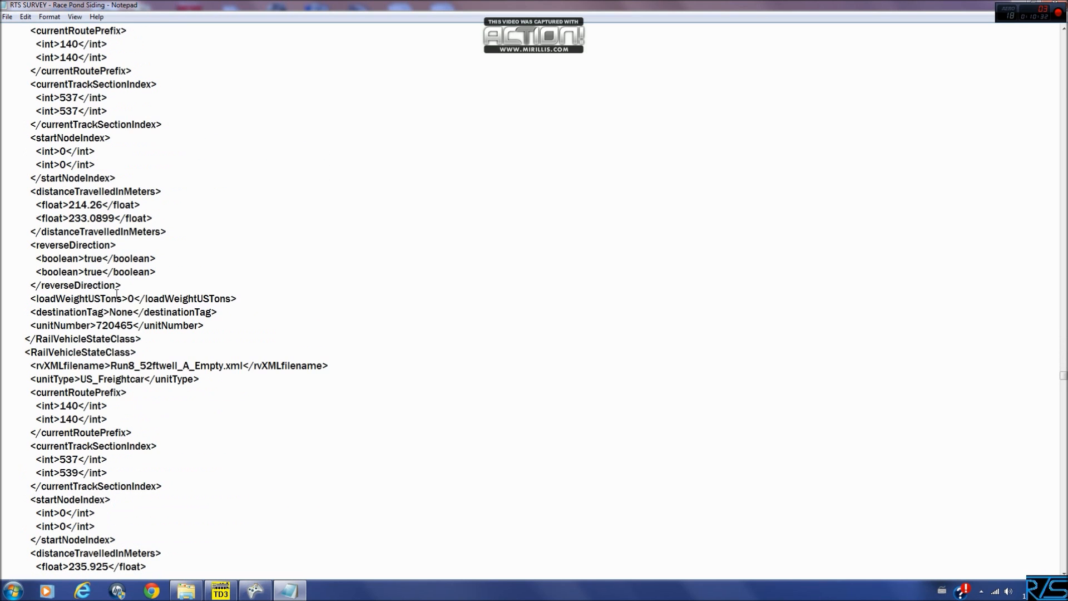
{"action": "scroll", "coordinate": [117, 293], "scroll_direction": "down", "scroll_amount": 20}
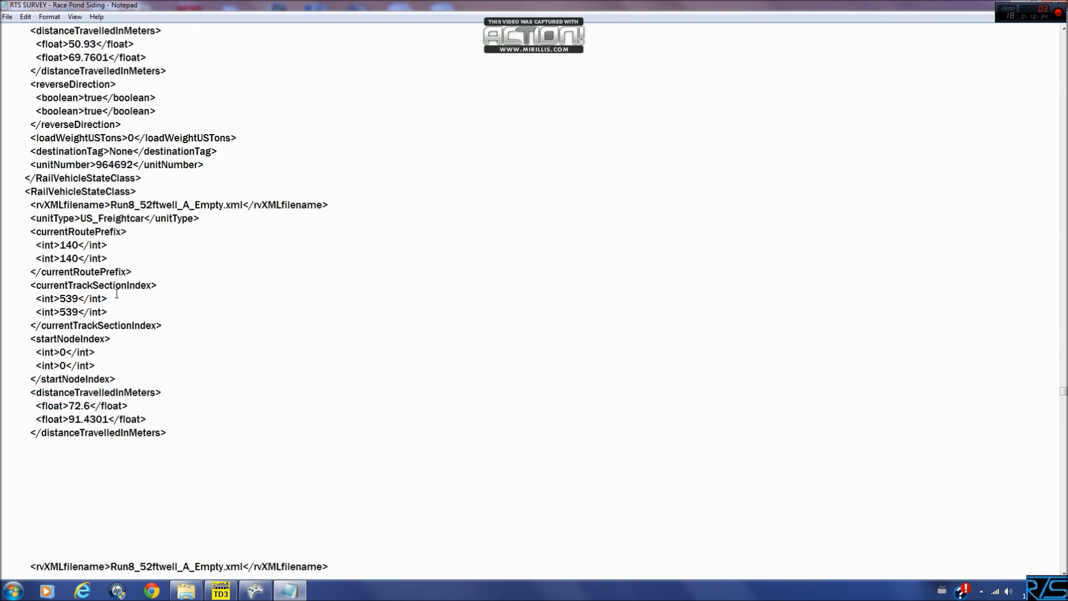
{"action": "scroll", "coordinate": [117, 293], "scroll_direction": "down", "scroll_amount": 10}
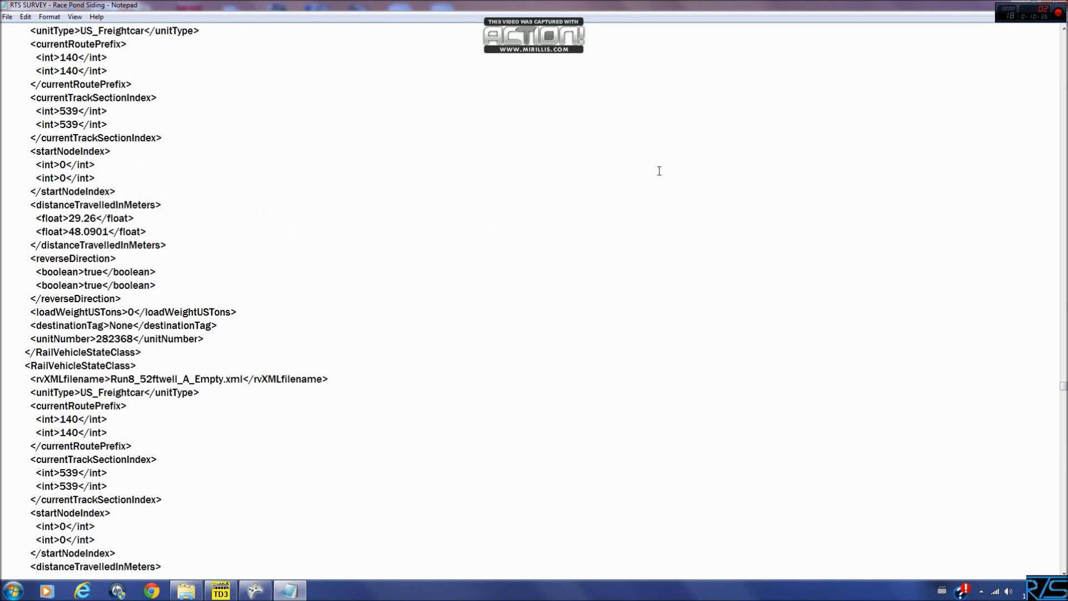
Close the Race Pond siding file and open the train file HRS_Q154_JAXRAMP for editing in a maximized Notepad window
{"action": "left_click", "coordinate": [1064, 4]}
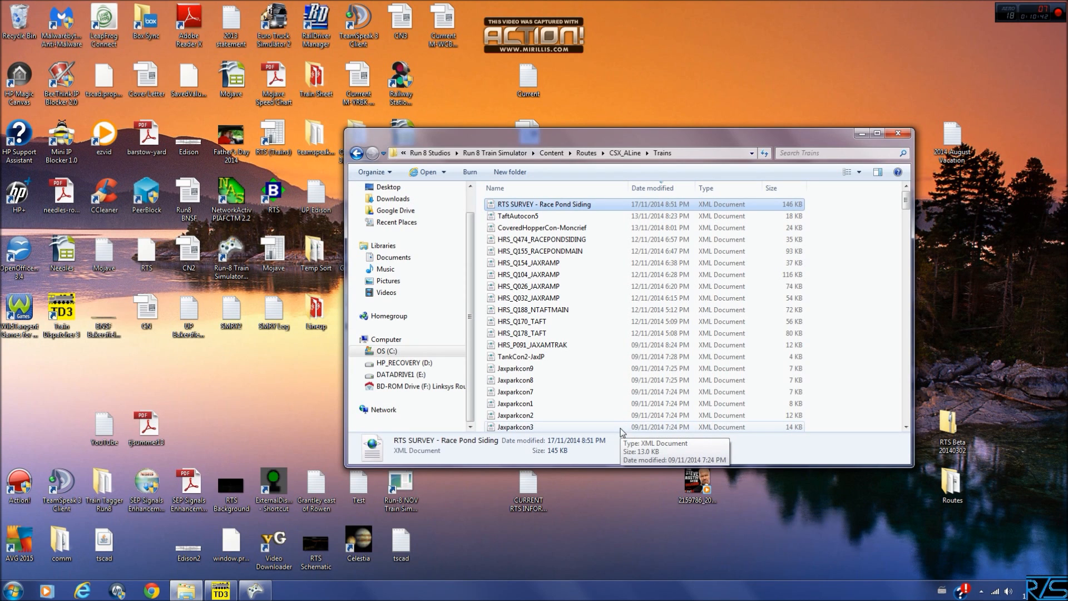
{"action": "right_click", "coordinate": [510, 267]}
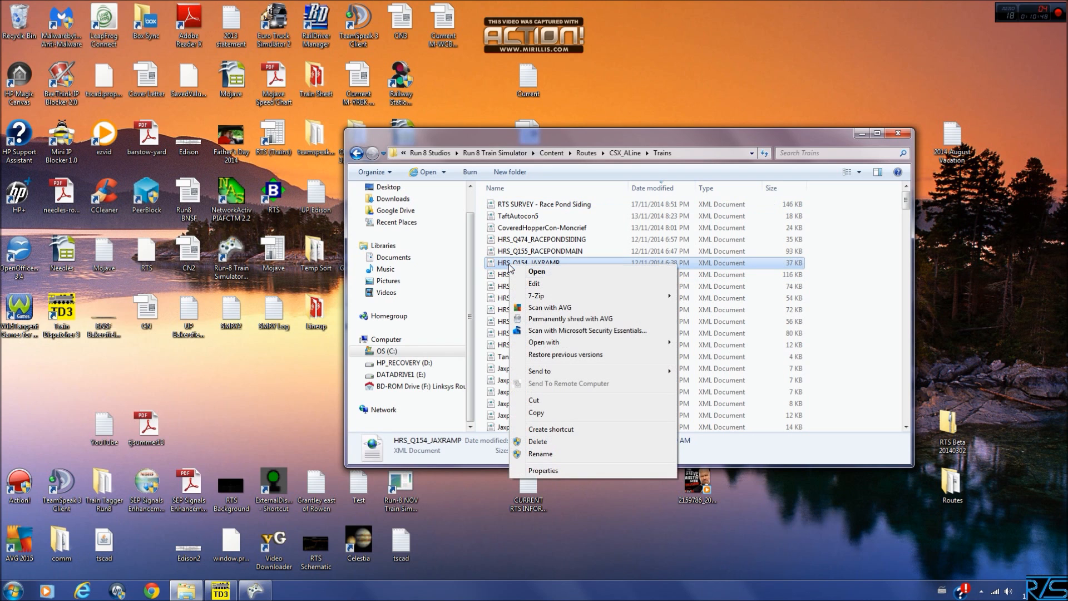
{"action": "left_click", "coordinate": [531, 284]}
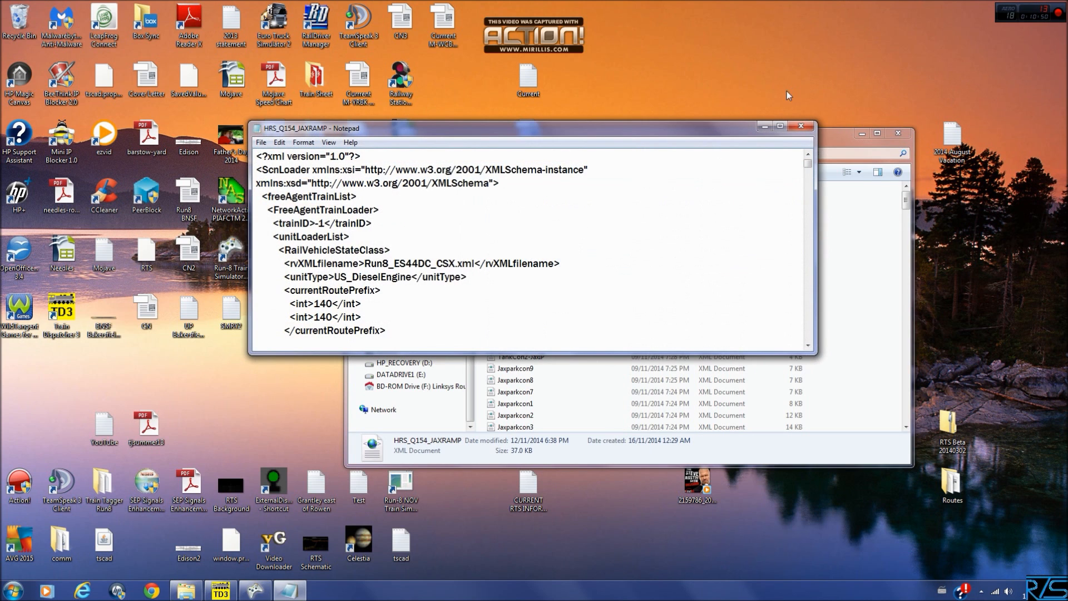
{"action": "left_click", "coordinate": [777, 118]}
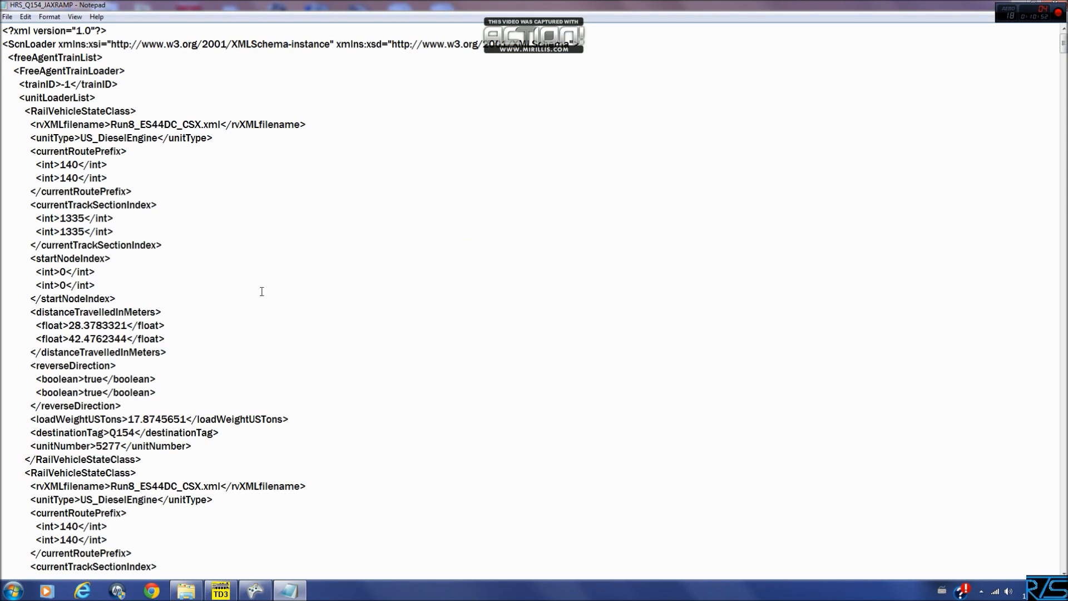
Search the HRS_Q154_JAXRAMP file downward from the first locomotive's startNodeIndex entry for ">-1<"
{"action": "left_click", "coordinate": [240, 261]}
{"action": "key", "text": "ctrl+f"}
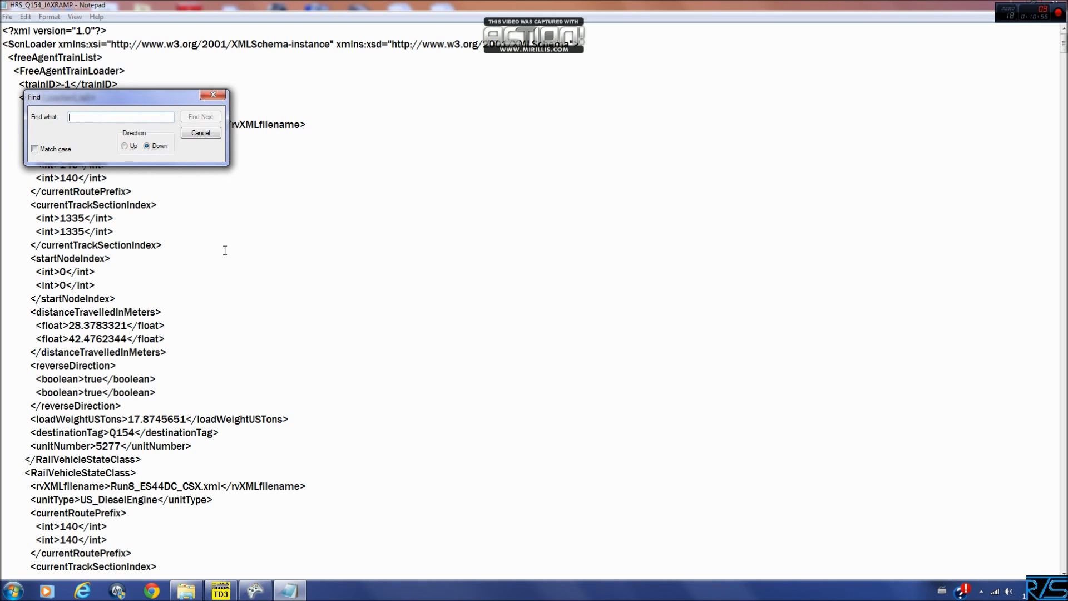
{"action": "type", "text": ">-1<"}
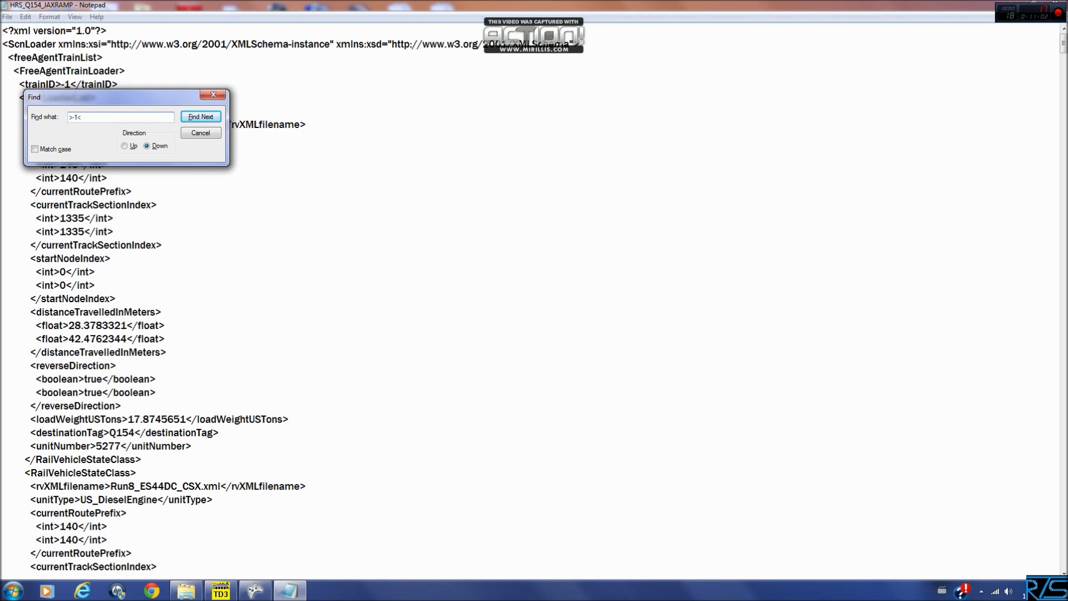
{"action": "left_click", "coordinate": [210, 117]}
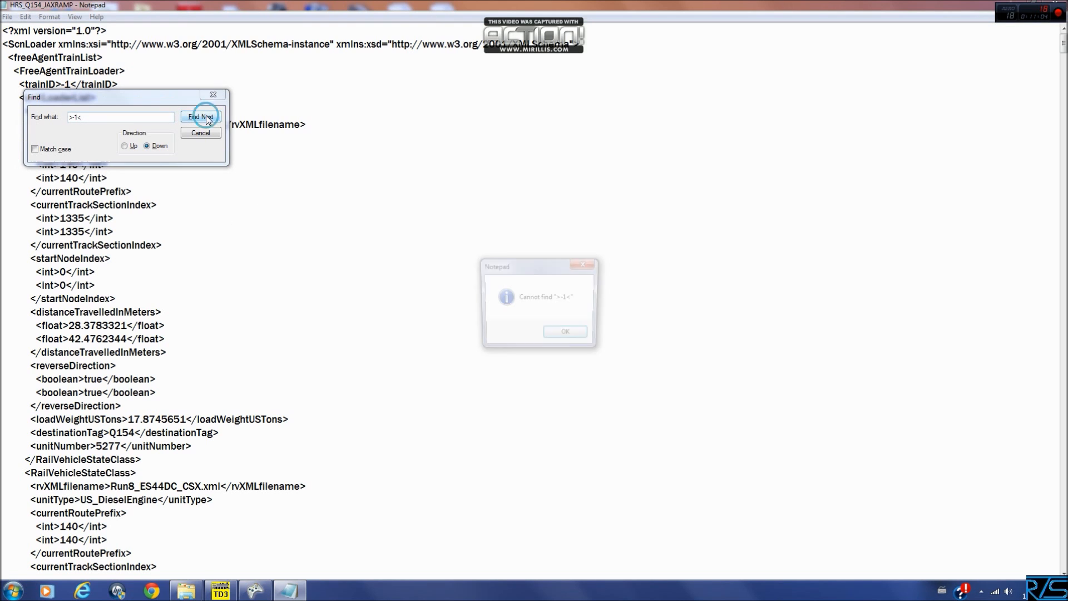
{"action": "left_click", "coordinate": [577, 338]}
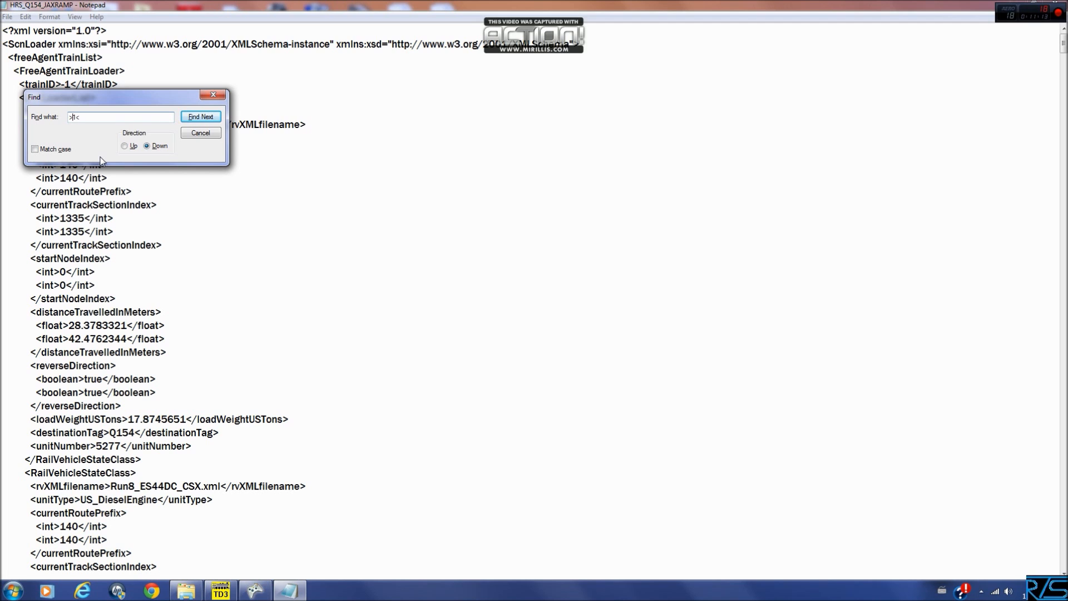
Search the HRS_Q154_JAXRAMP file downward for ">1<" and highlight the matching startNodeIndex line in the car spanning track sections 1335 and 1365
{"action": "left_click", "coordinate": [191, 118]}
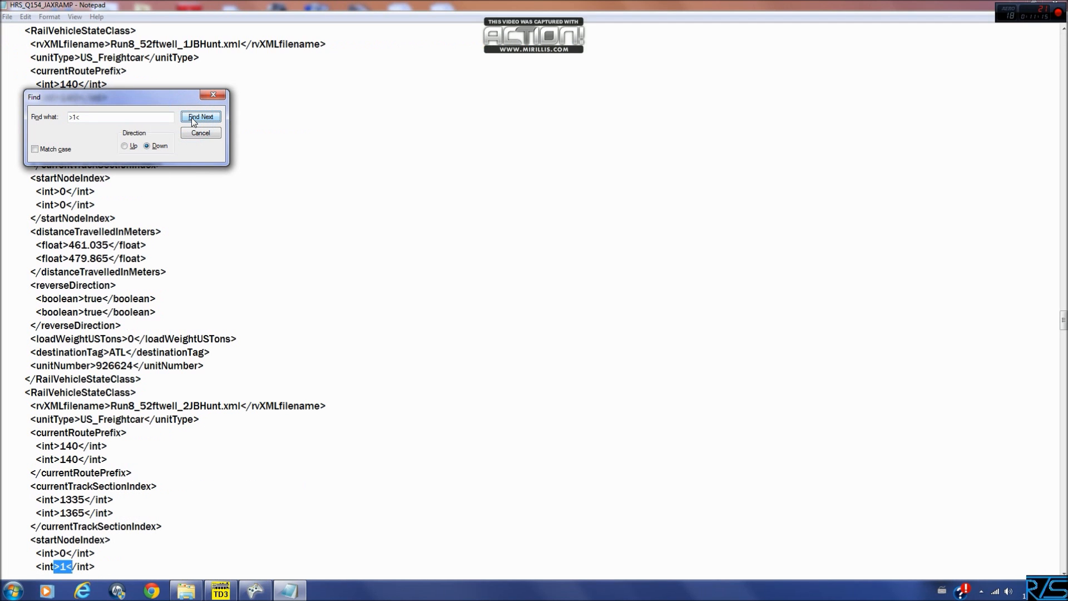
{"action": "left_click", "coordinate": [138, 553]}
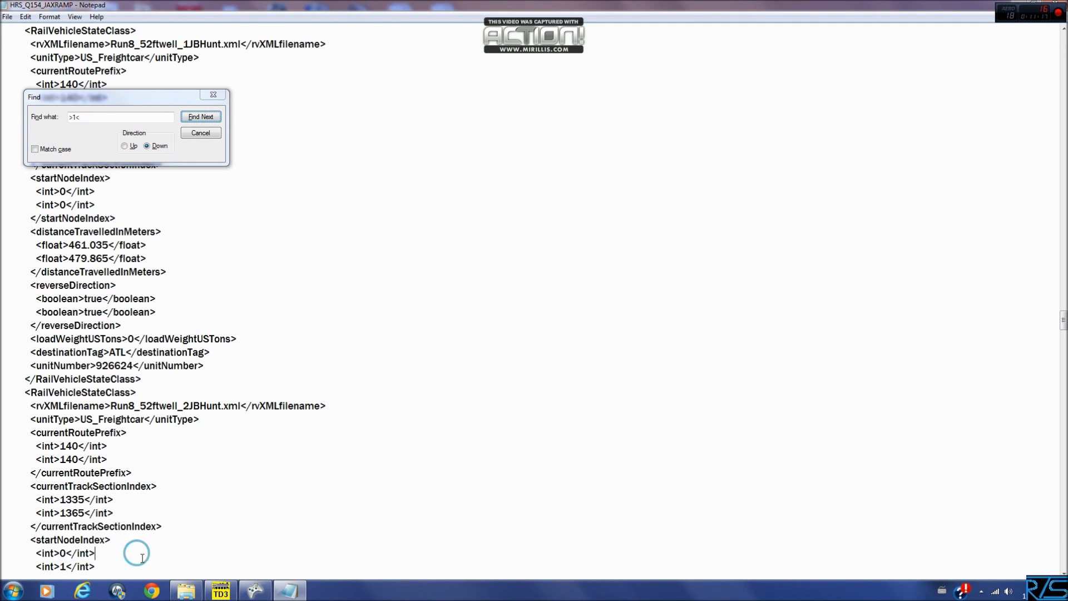
{"action": "scroll", "coordinate": [151, 493], "scroll_direction": "down", "scroll_amount": 1}
{"action": "scroll", "coordinate": [151, 493], "scroll_direction": "down", "scroll_amount": 2}
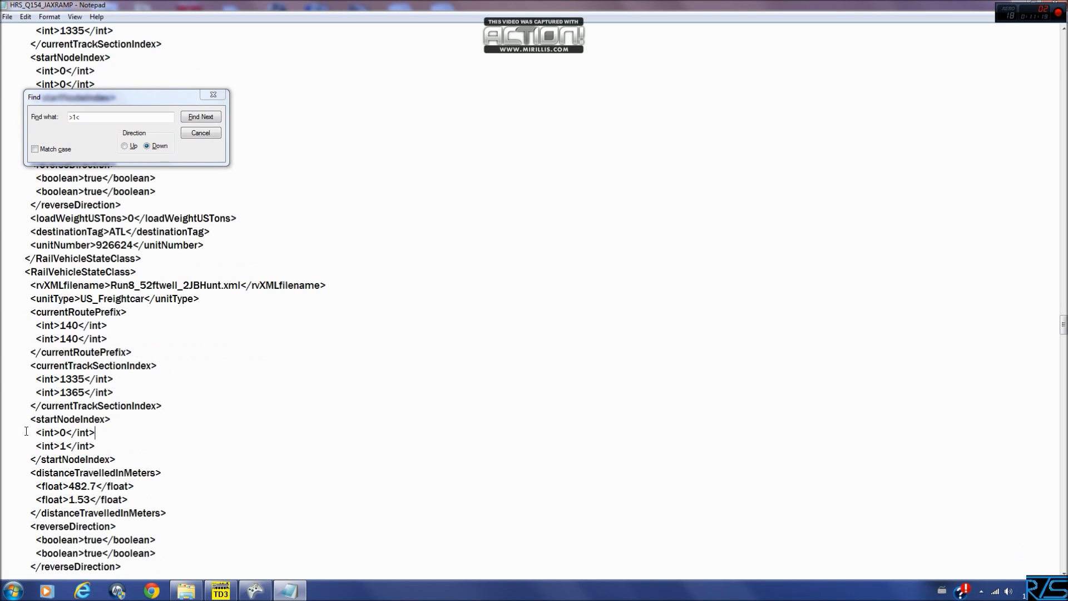
{"action": "left_click_drag", "start_coordinate": [26, 443], "coordinate": [140, 448]}
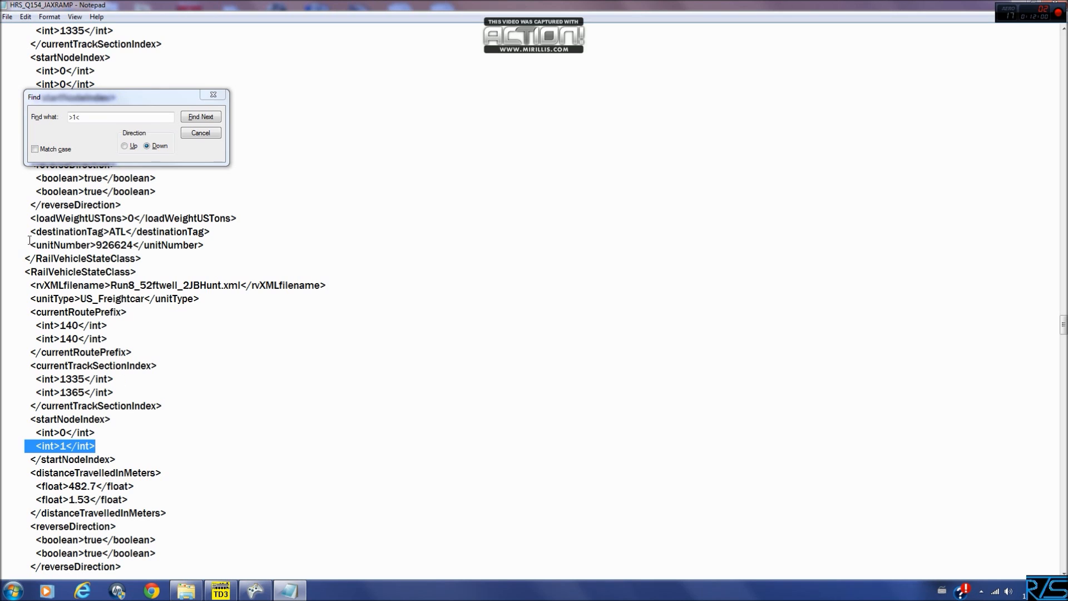
Continue through the further ">1<" matches to check the startNodeIndex entries of the following well cars
{"action": "left_click", "coordinate": [209, 118]}
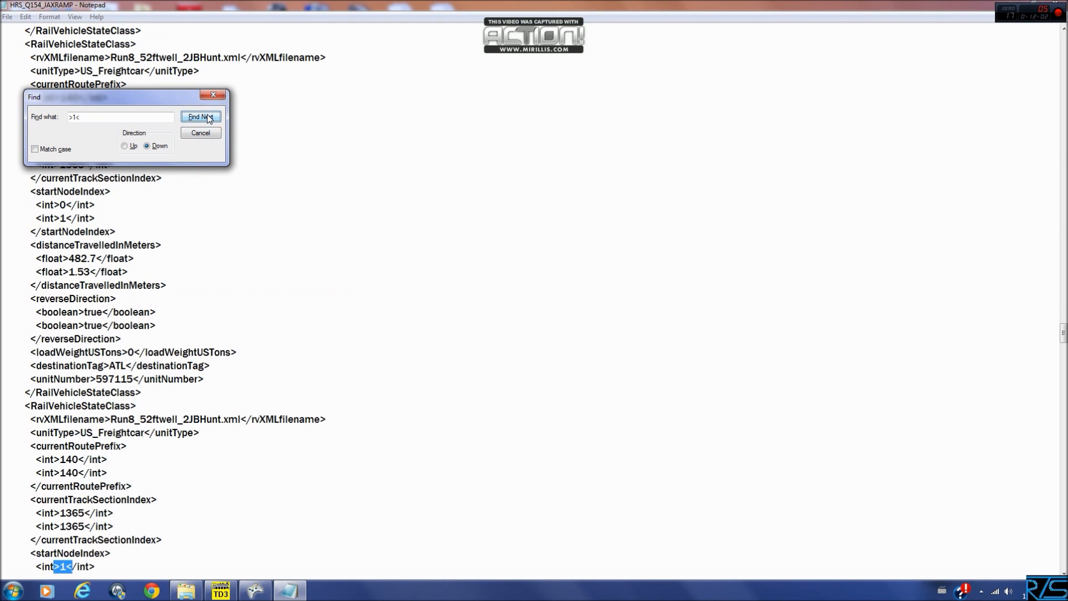
{"action": "left_click", "coordinate": [208, 119]}
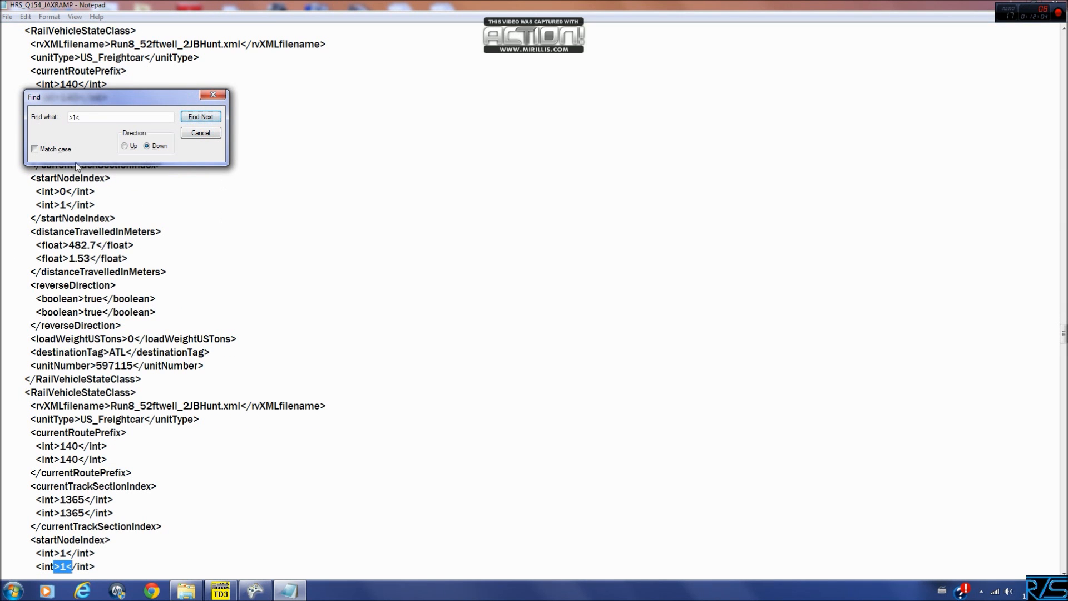
{"action": "left_click", "coordinate": [188, 118]}
{"action": "left_click", "coordinate": [188, 118]}
{"action": "left_click", "coordinate": [188, 118]}
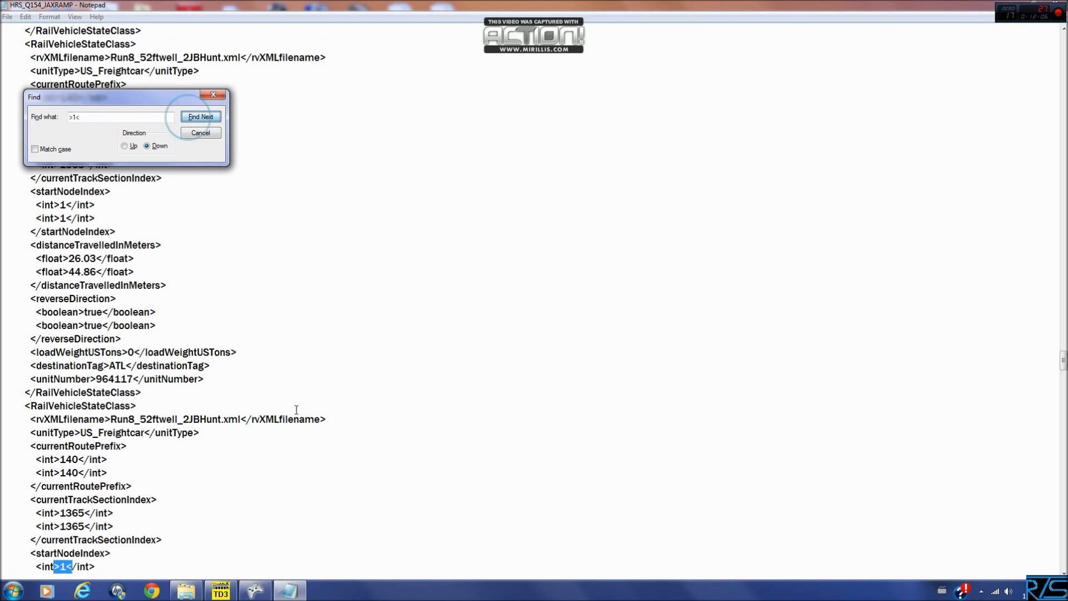
Examine the last matched car's track section, node, distance and direction values, and close the search and the HRS_Q154_JAXRAMP file
{"action": "left_click", "coordinate": [241, 446]}
{"action": "scroll", "coordinate": [246, 449], "scroll_direction": "down", "scroll_amount": 6}
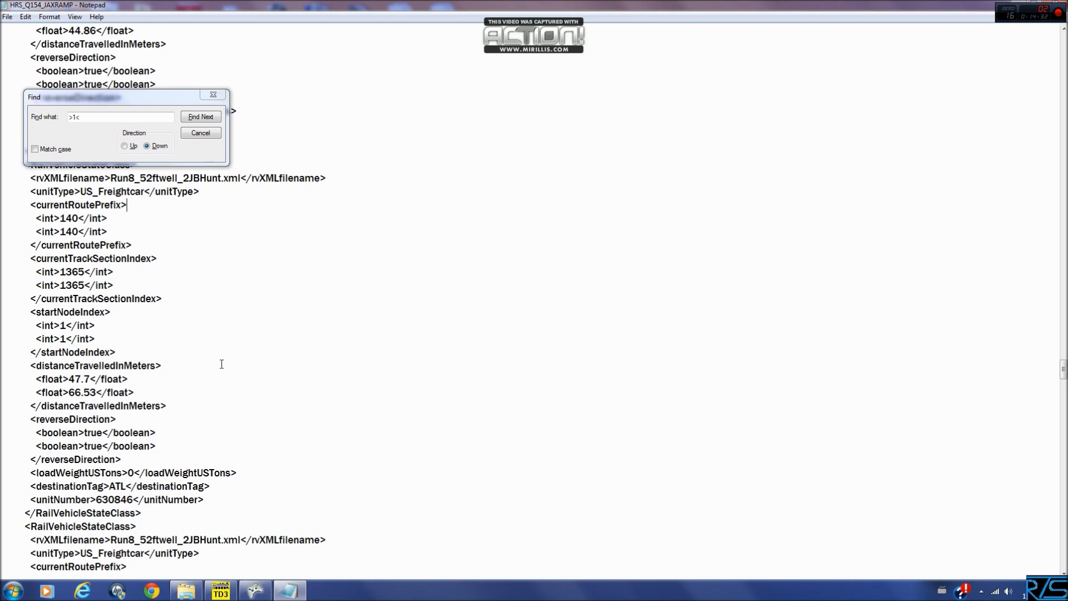
{"action": "left_click", "coordinate": [200, 133]}
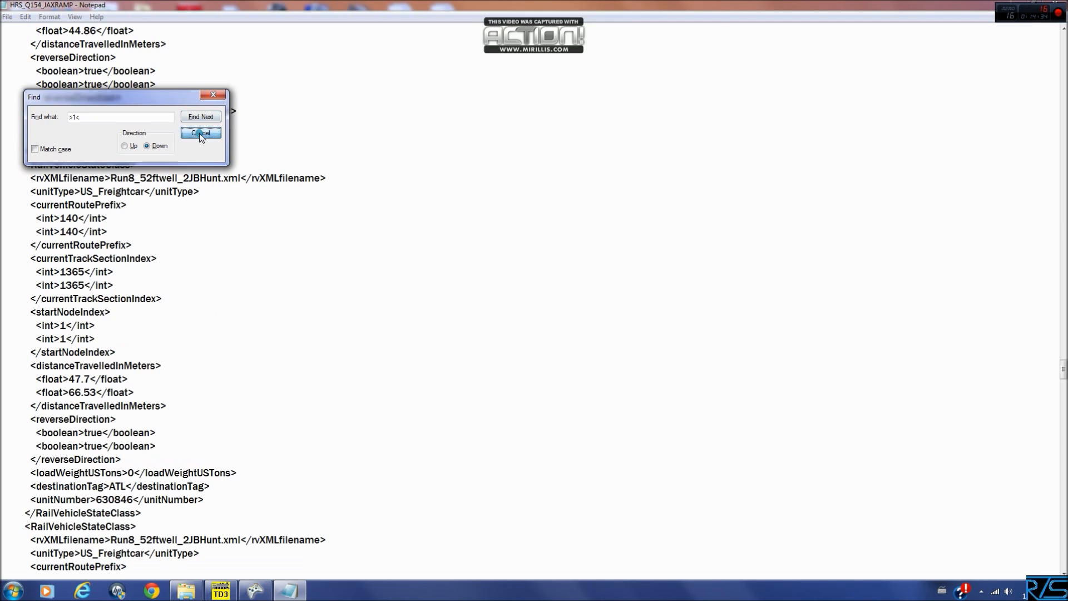
{"action": "left_click", "coordinate": [1056, 5]}
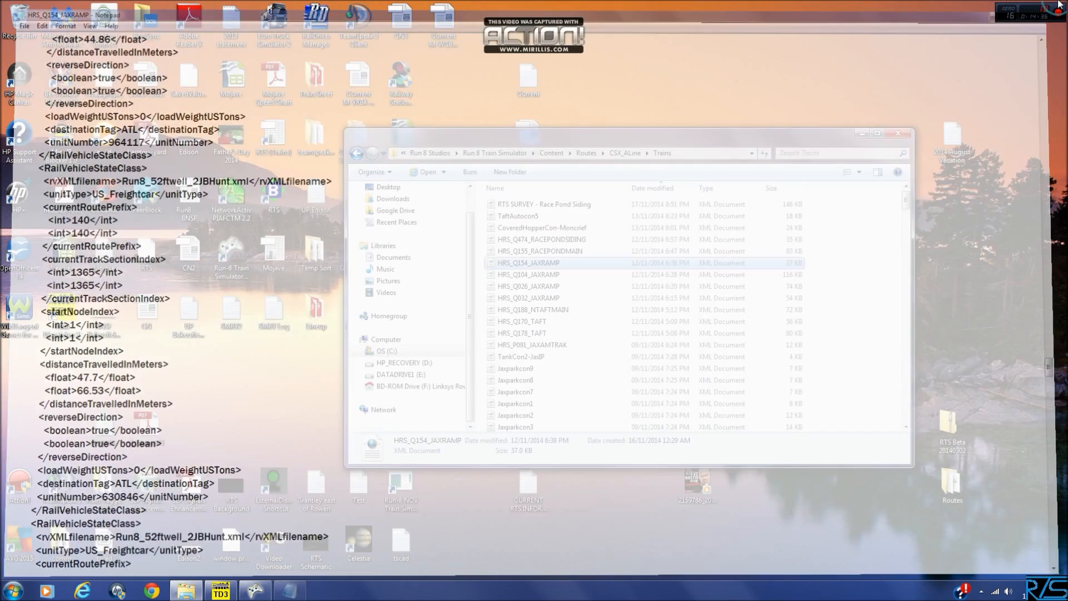